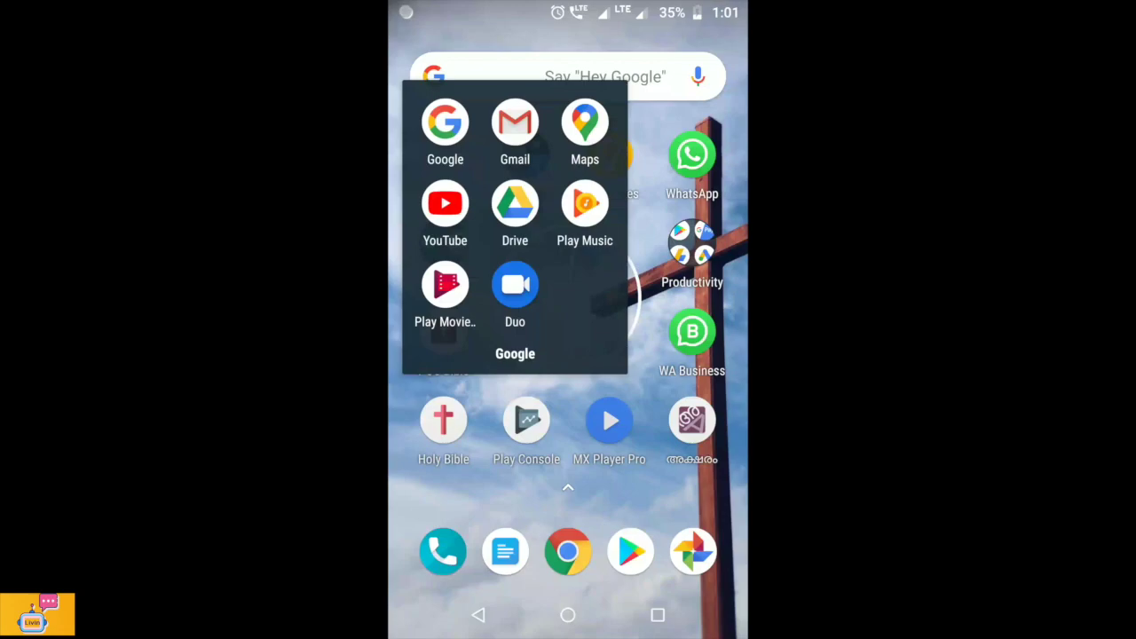
- Launch Google Maps from the Maps icon in the home screen's Google folder
{"action": "left_click", "coordinate": [584, 125]}
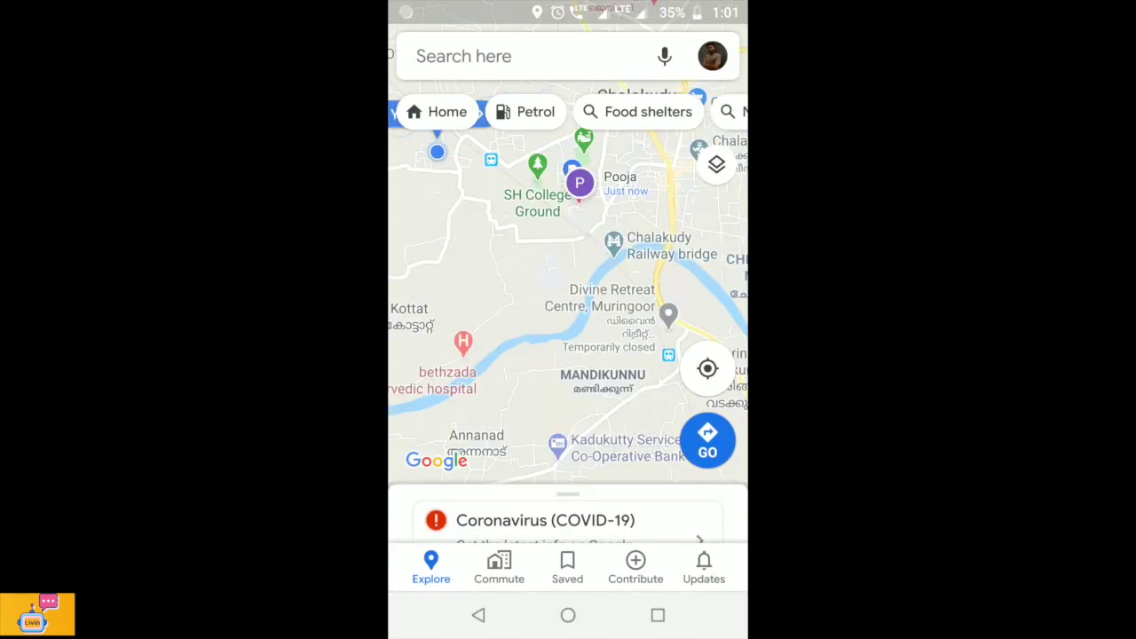
- Pan the map toward Kadukutty, Paarayam and Valoor, then bring up the Google account menu
{"action": "left_click_drag", "start_coordinate": [568, 355], "coordinate": [591, 189]}
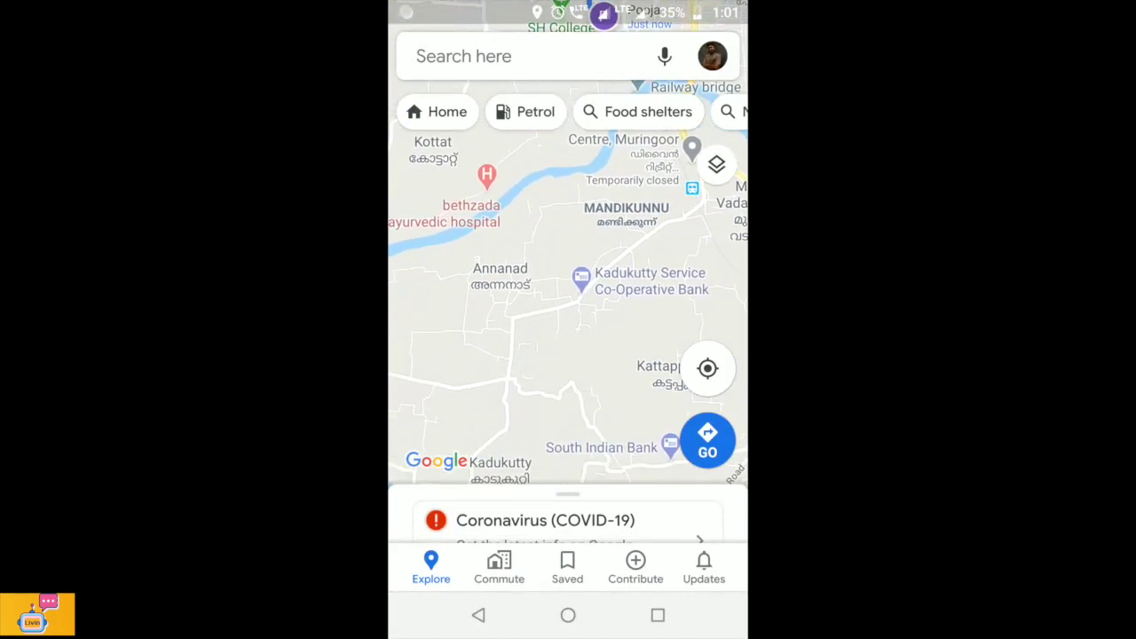
{"action": "left_click_drag", "start_coordinate": [604, 400], "coordinate": [468, 165]}
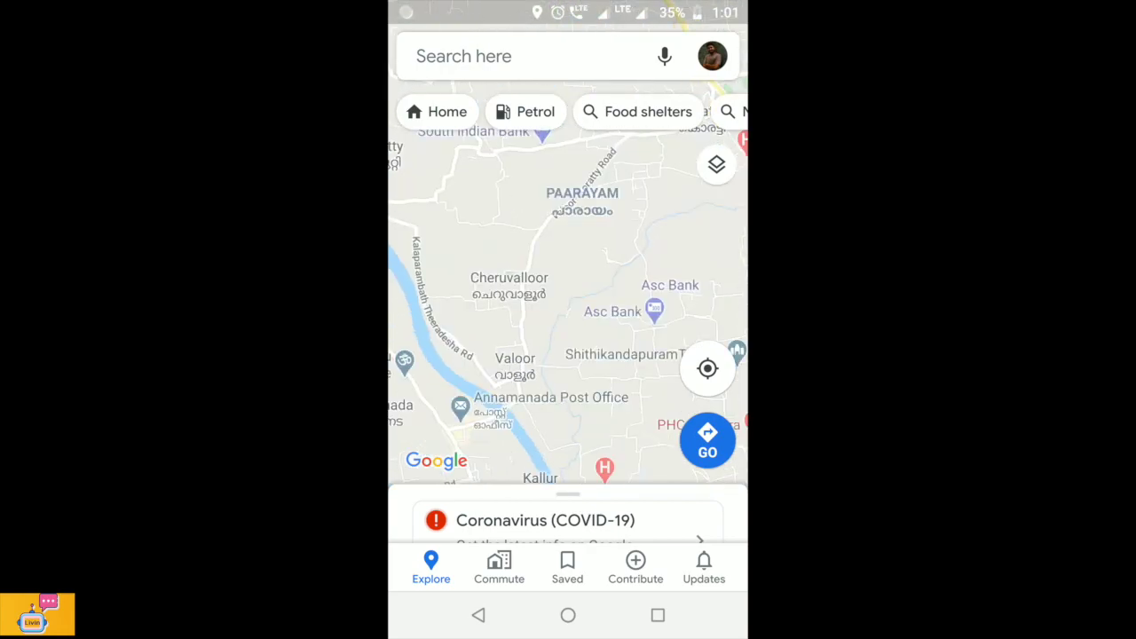
{"action": "left_click", "coordinate": [711, 56]}
- Go from the account menu to Your data in Maps, then to Location History settings
{"action": "left_click_drag", "start_coordinate": [568, 443], "coordinate": [568, 160]}
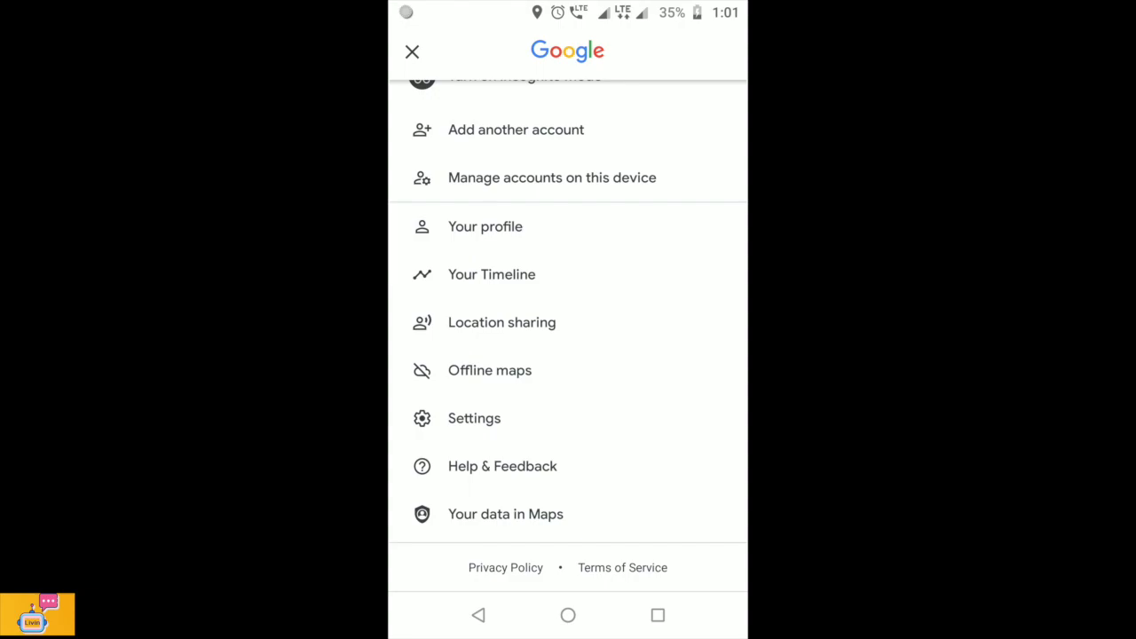
{"action": "left_click", "coordinate": [411, 51]}
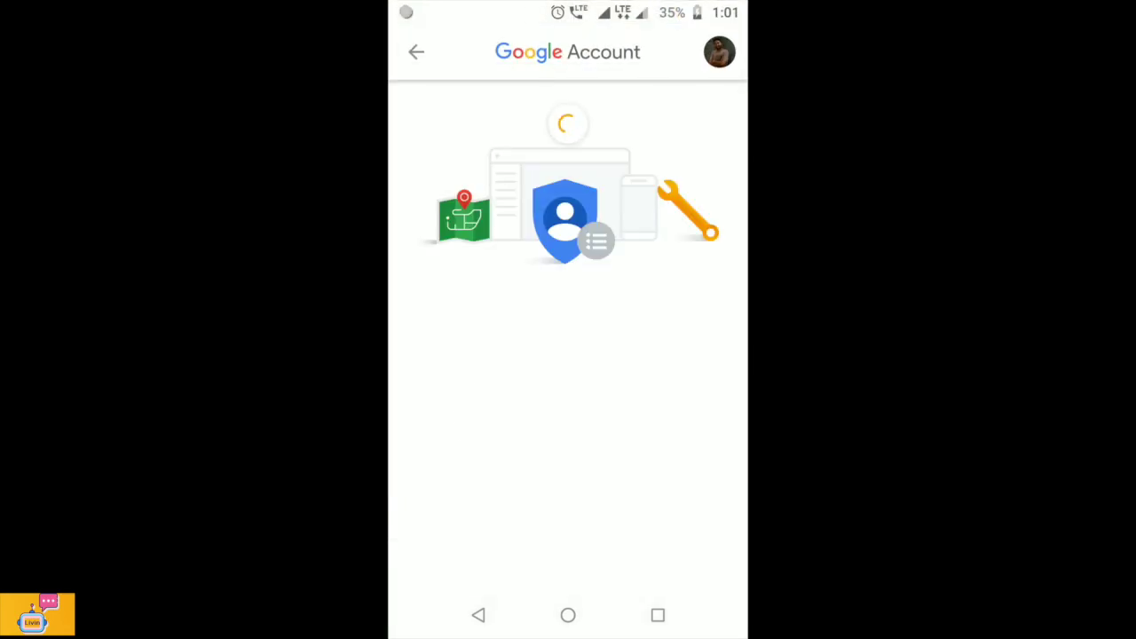
{"action": "scroll", "coordinate": [568, 338], "scroll_direction": "down", "scroll_amount": 5}
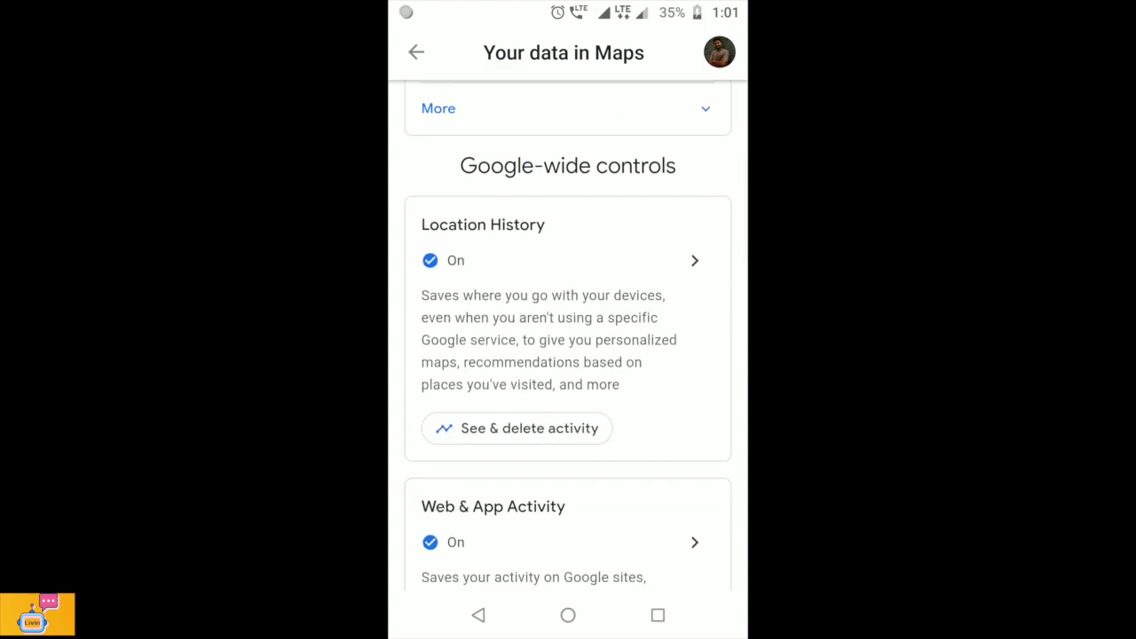
{"action": "left_click", "coordinate": [568, 260]}
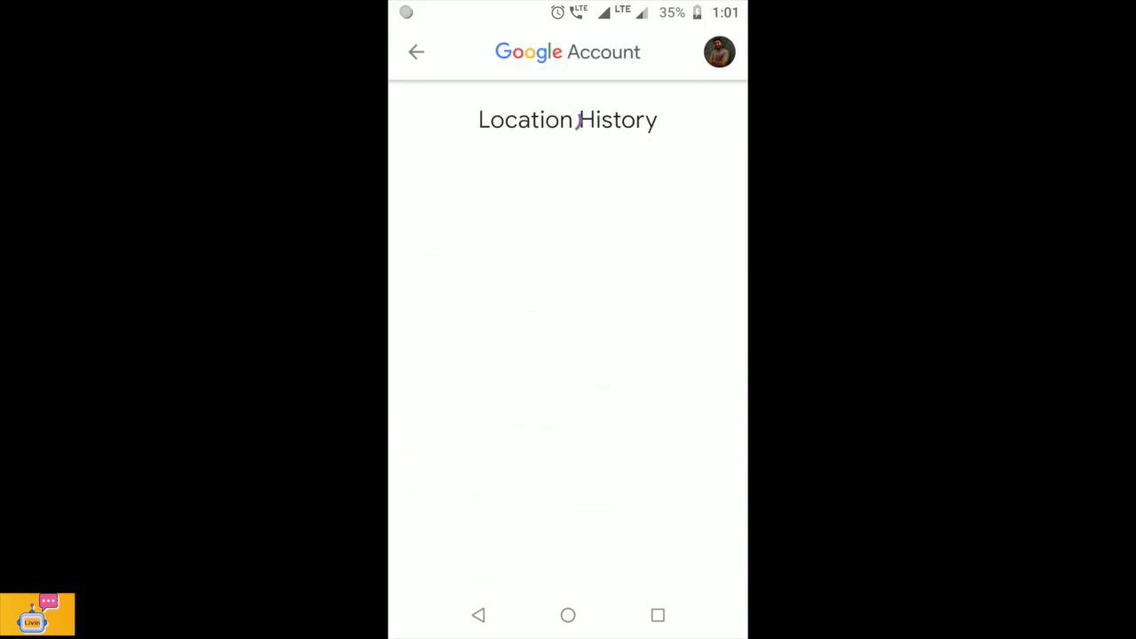
- Turn off Location History for the devices on this account and confirm with PAUSE
{"action": "scroll", "coordinate": [568, 337], "scroll_direction": "down", "scroll_amount": 3}
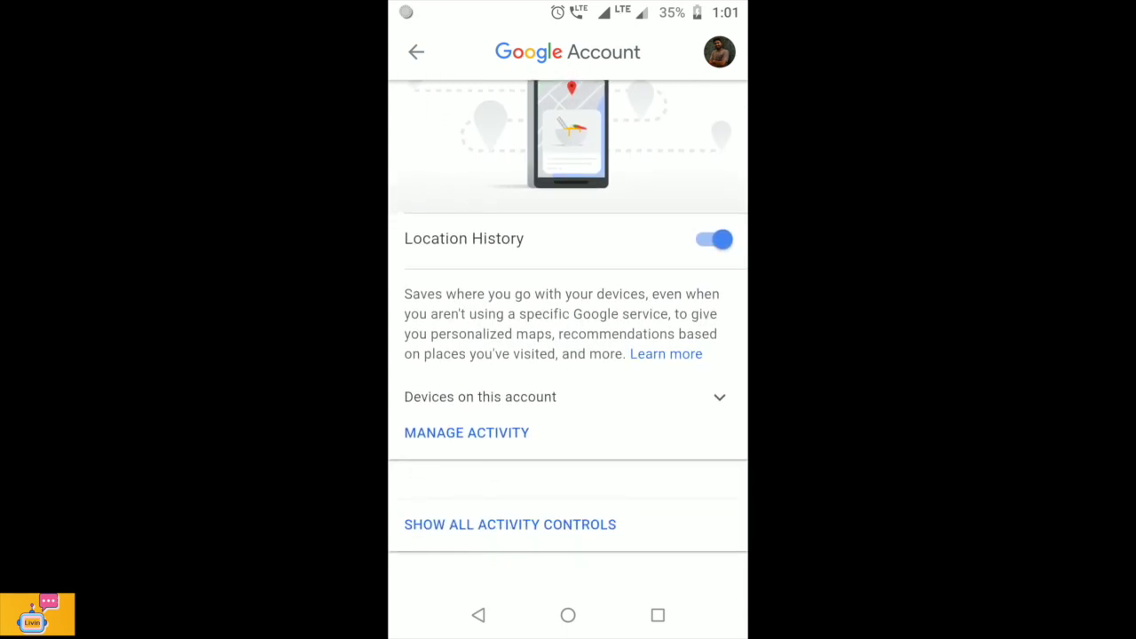
{"action": "left_click", "coordinate": [568, 397]}
{"action": "scroll", "coordinate": [568, 337], "scroll_direction": "down", "scroll_amount": 1}
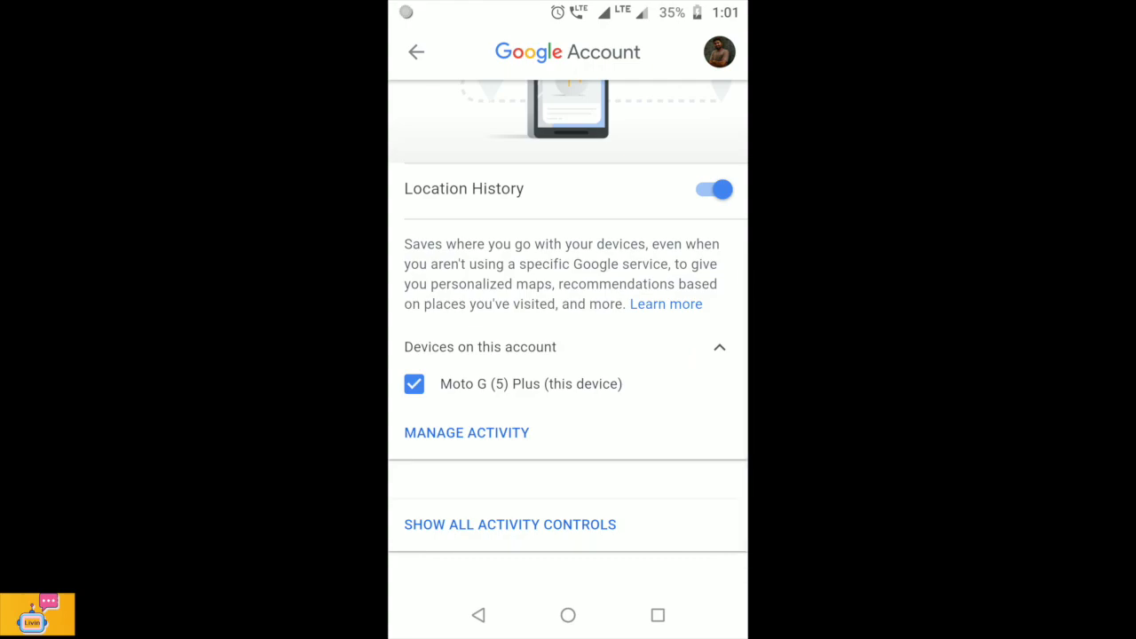
{"action": "scroll", "coordinate": [568, 337], "scroll_direction": "up", "scroll_amount": 4}
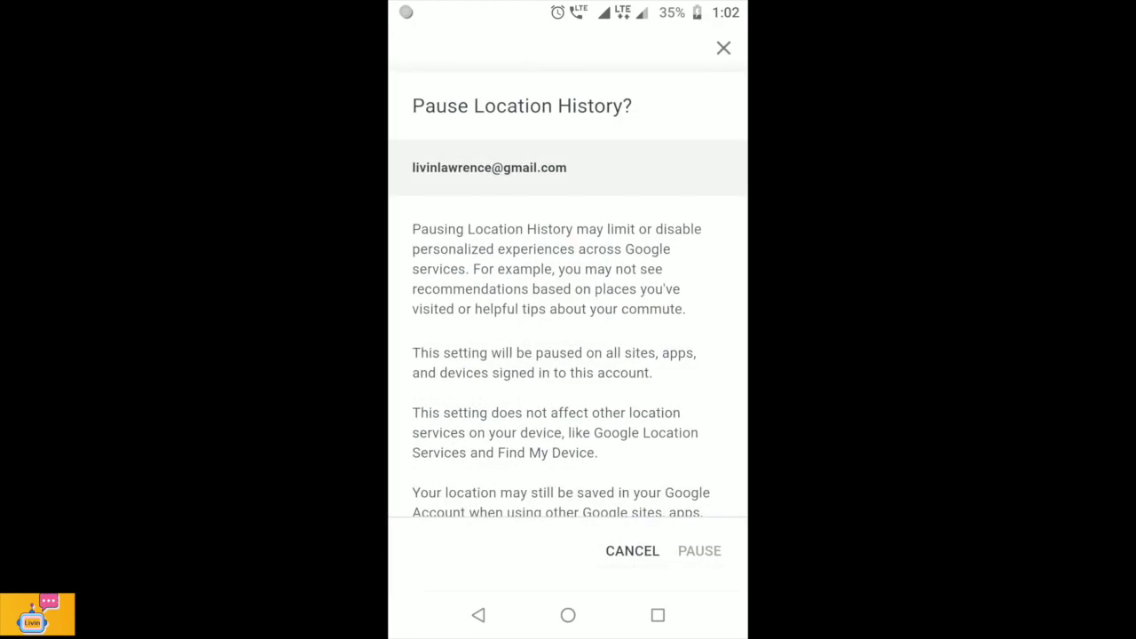
{"action": "scroll", "coordinate": [568, 337], "scroll_direction": "down", "scroll_amount": 5}
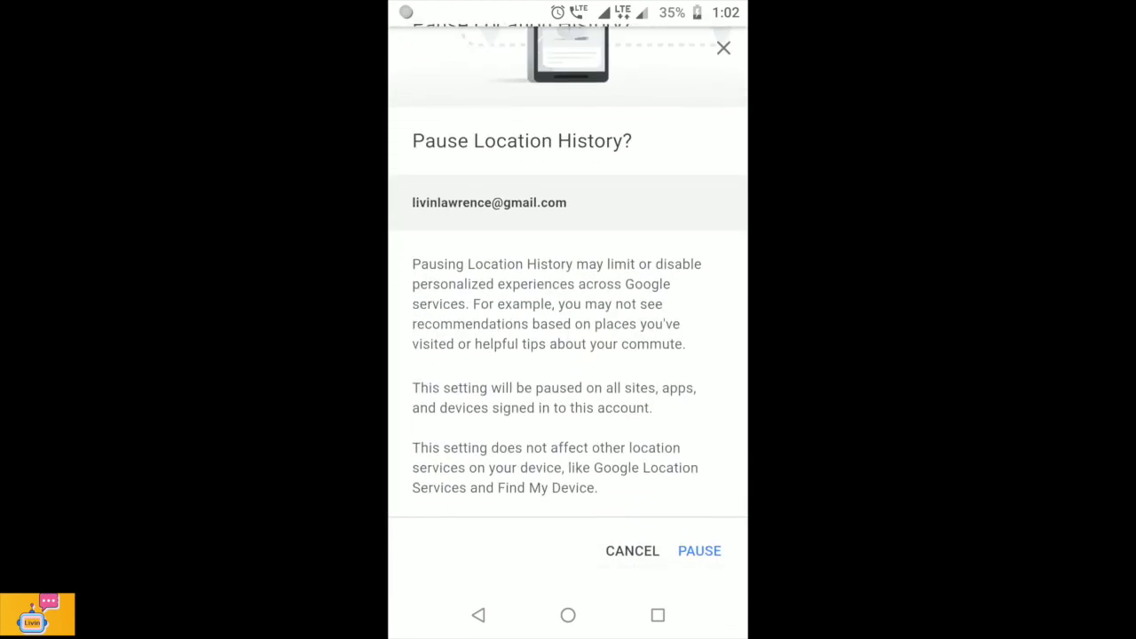
{"action": "left_click", "coordinate": [699, 551]}
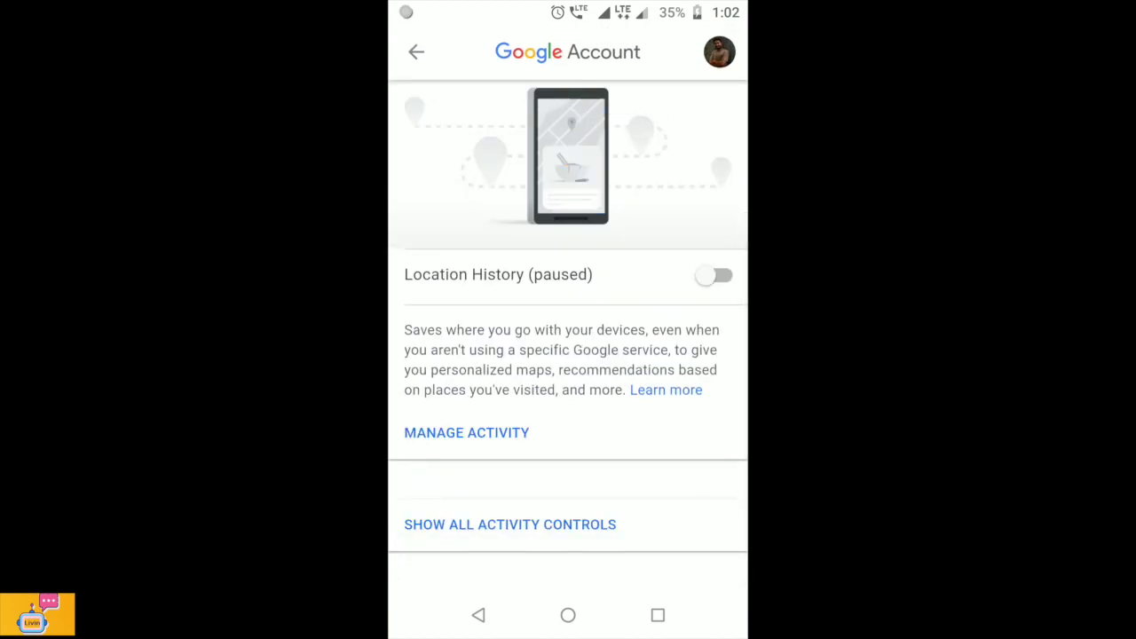
- Switch Location History back on, confirm TURN ON, and return to Your data in Maps
{"action": "left_click", "coordinate": [715, 275]}
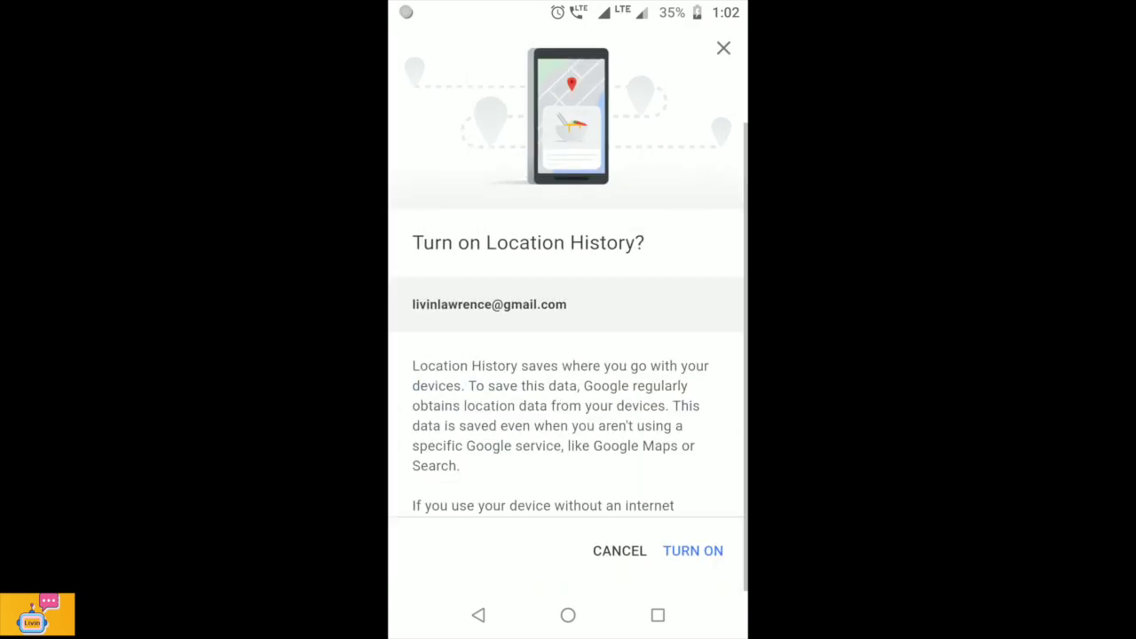
{"action": "left_click", "coordinate": [694, 550]}
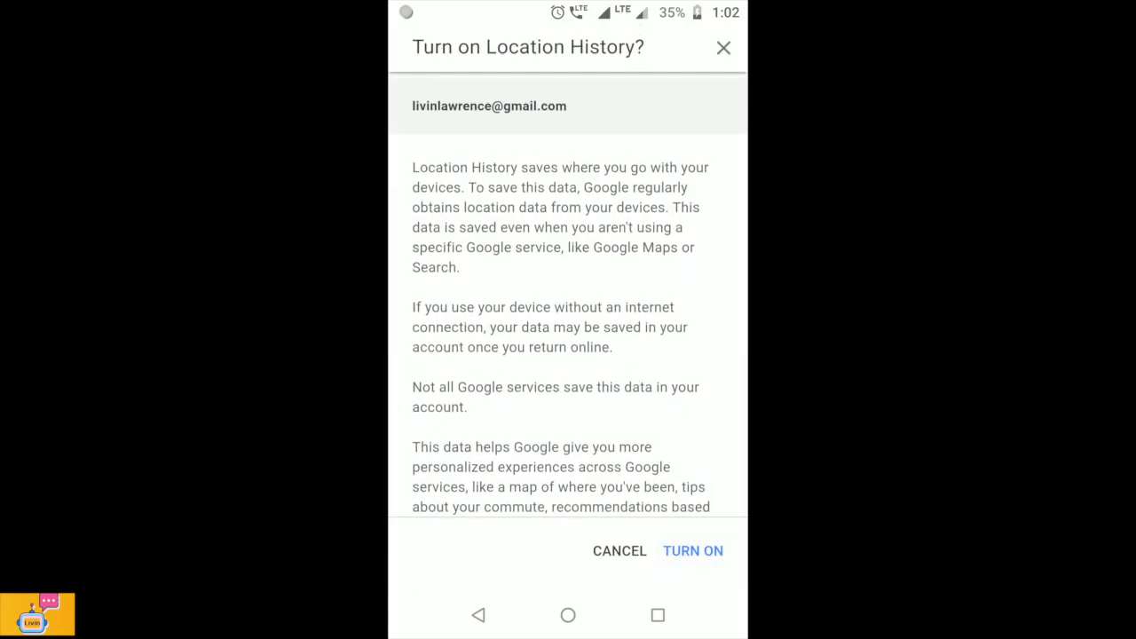
{"action": "left_click", "coordinate": [693, 551]}
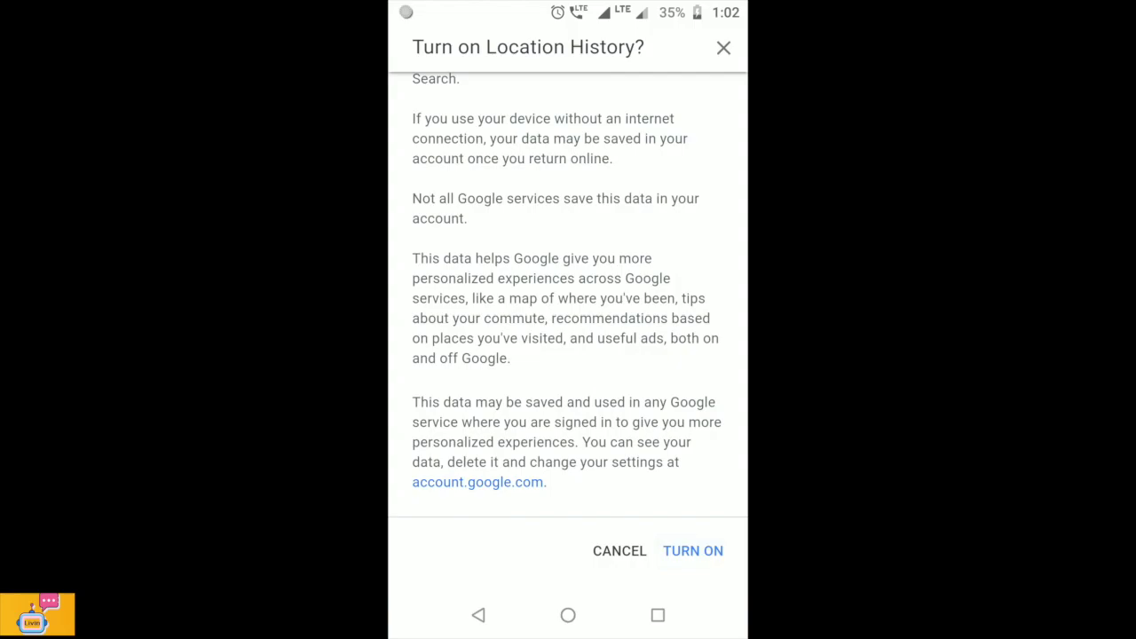
{"action": "scroll", "coordinate": [568, 293], "scroll_direction": "up", "scroll_amount": 10}
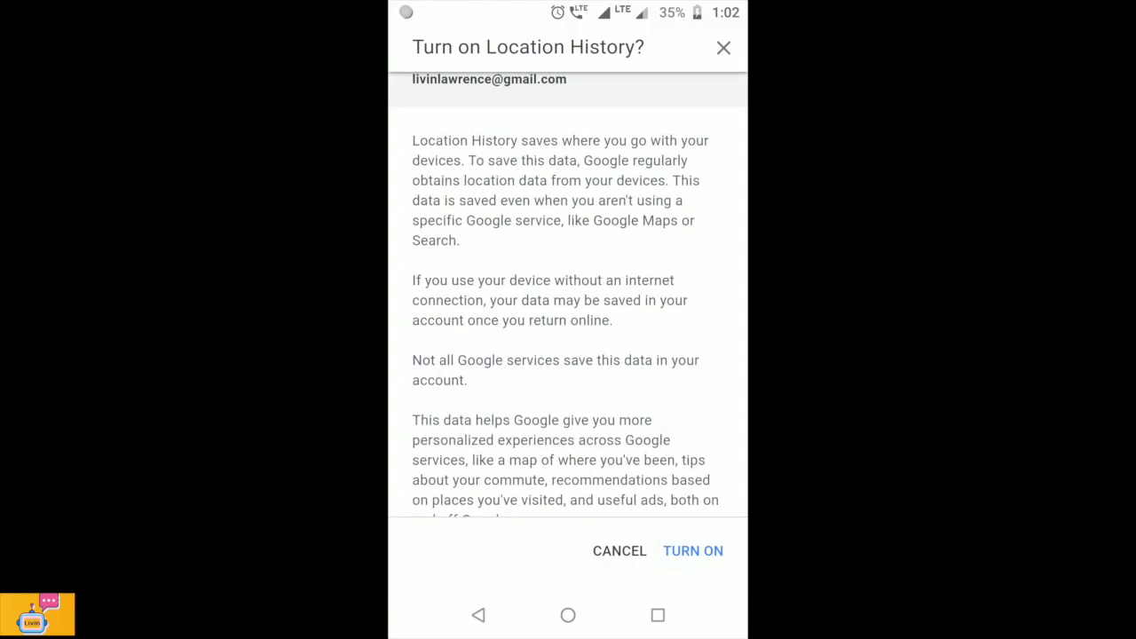
{"action": "left_click", "coordinate": [693, 550]}
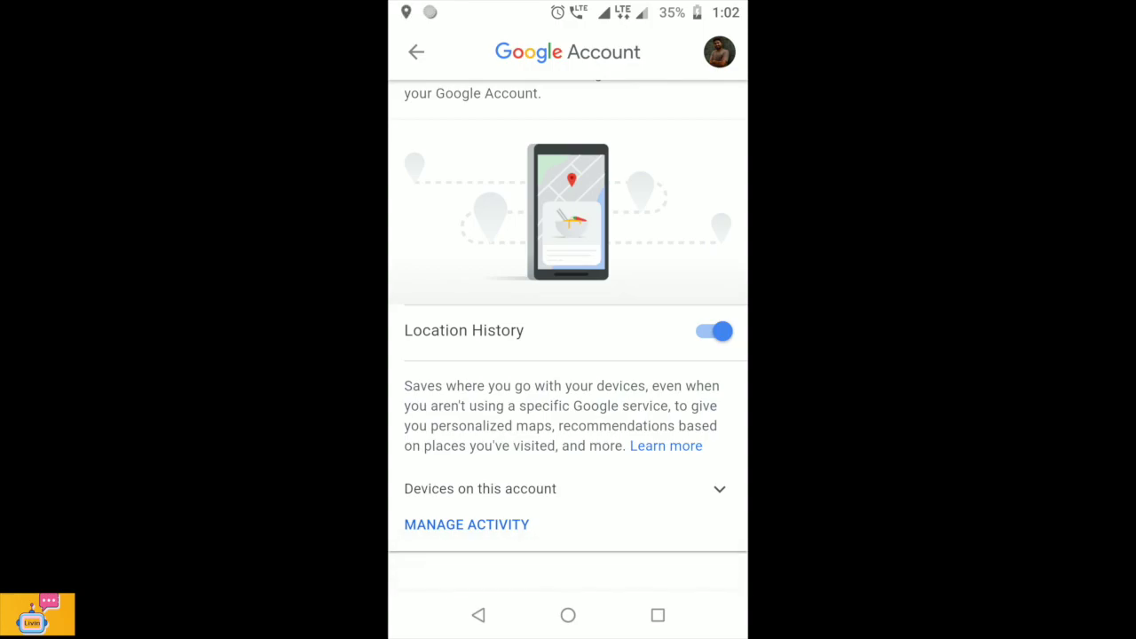
{"action": "left_click", "coordinate": [479, 615]}
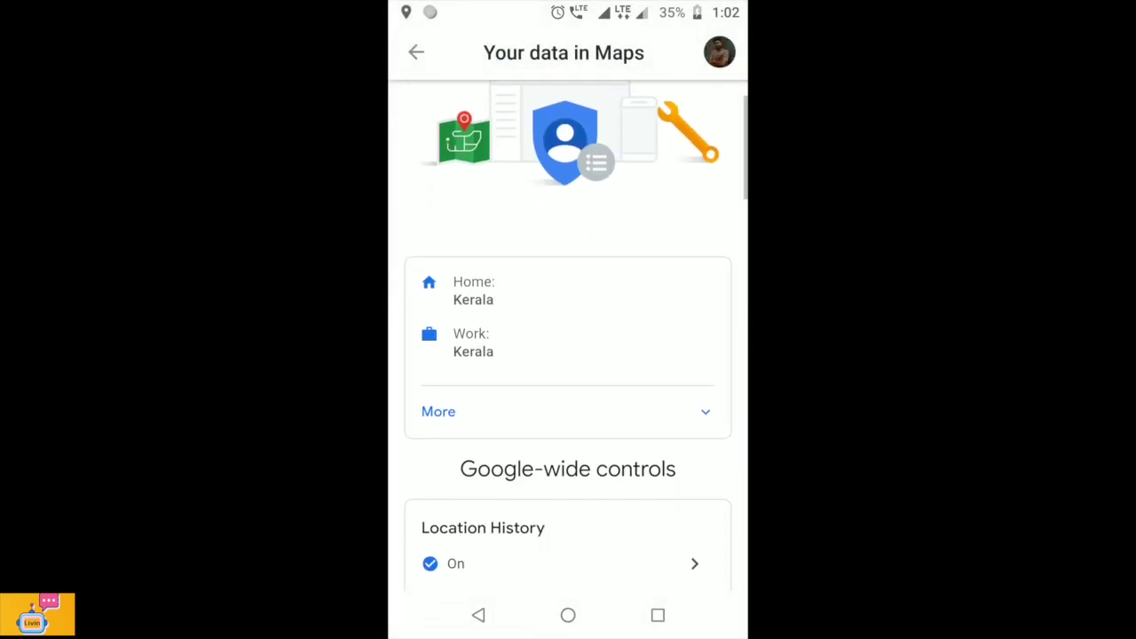
- Scroll down the Your data in Maps page past the Location History entry
{"action": "scroll", "coordinate": [567, 337], "scroll_direction": "down", "scroll_amount": 4}
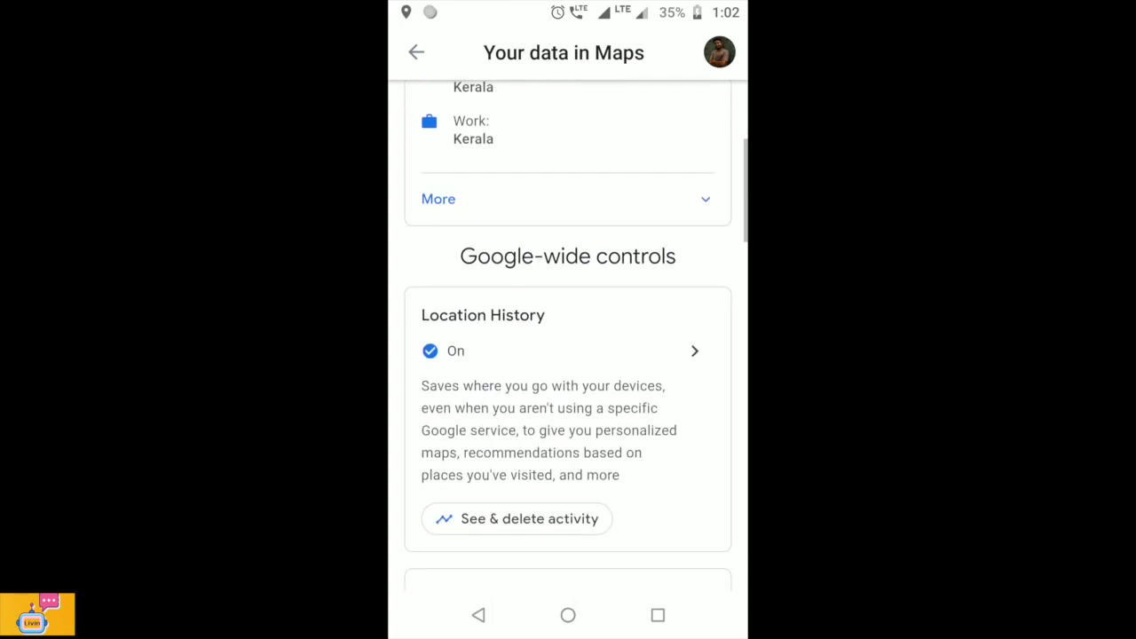
{"action": "scroll", "coordinate": [568, 337], "scroll_direction": "down", "scroll_amount": 5}
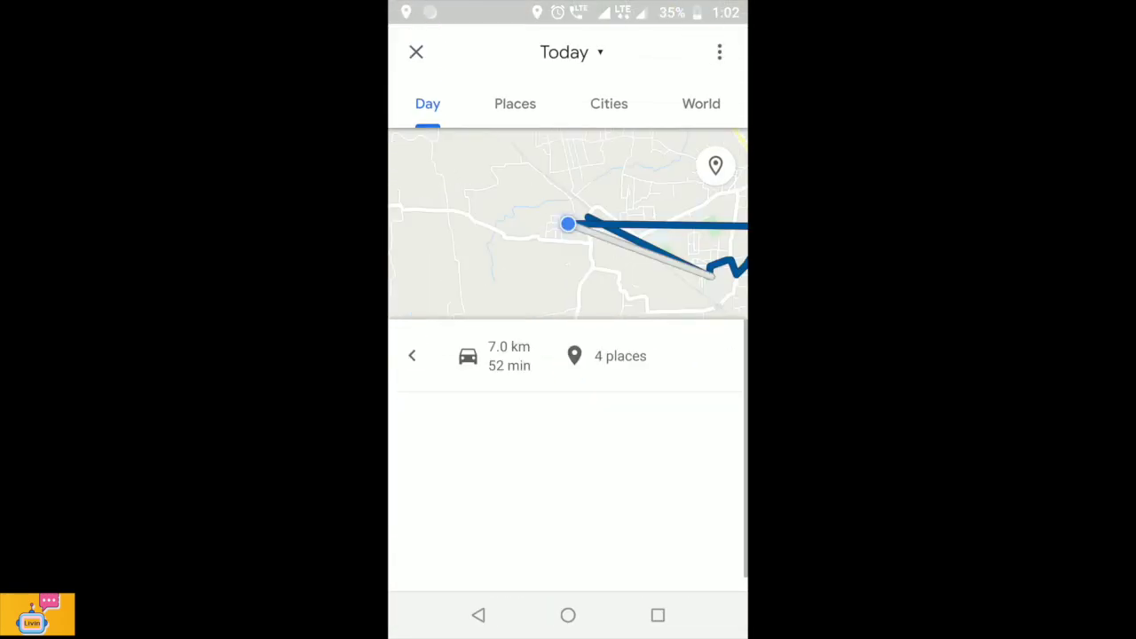
- Switch the Timeline's date to Yesterday
{"action": "scroll", "coordinate": [568, 399], "scroll_direction": "down", "scroll_amount": 5}
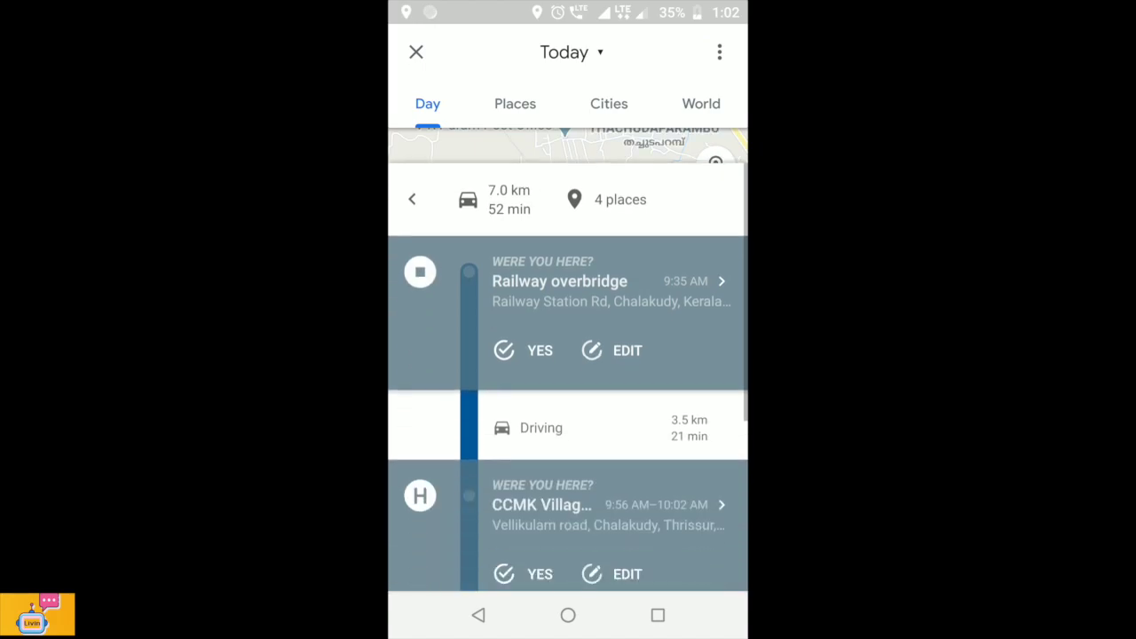
{"action": "scroll", "coordinate": [568, 400], "scroll_direction": "down", "scroll_amount": 2}
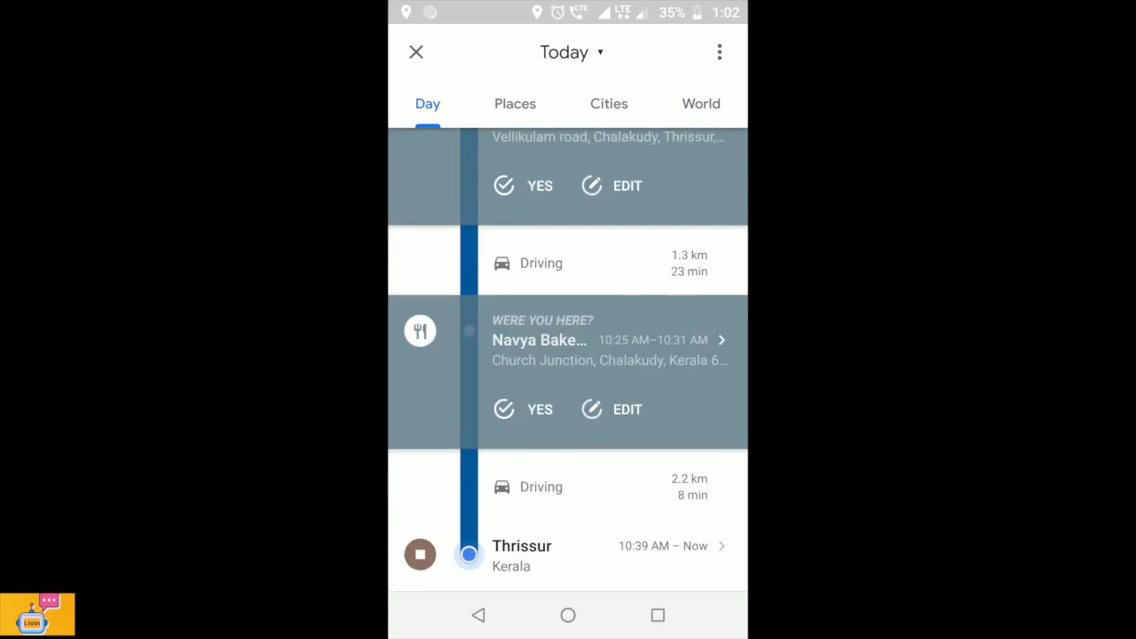
{"action": "left_click", "coordinate": [568, 52]}
{"action": "left_click", "coordinate": [471, 213]}
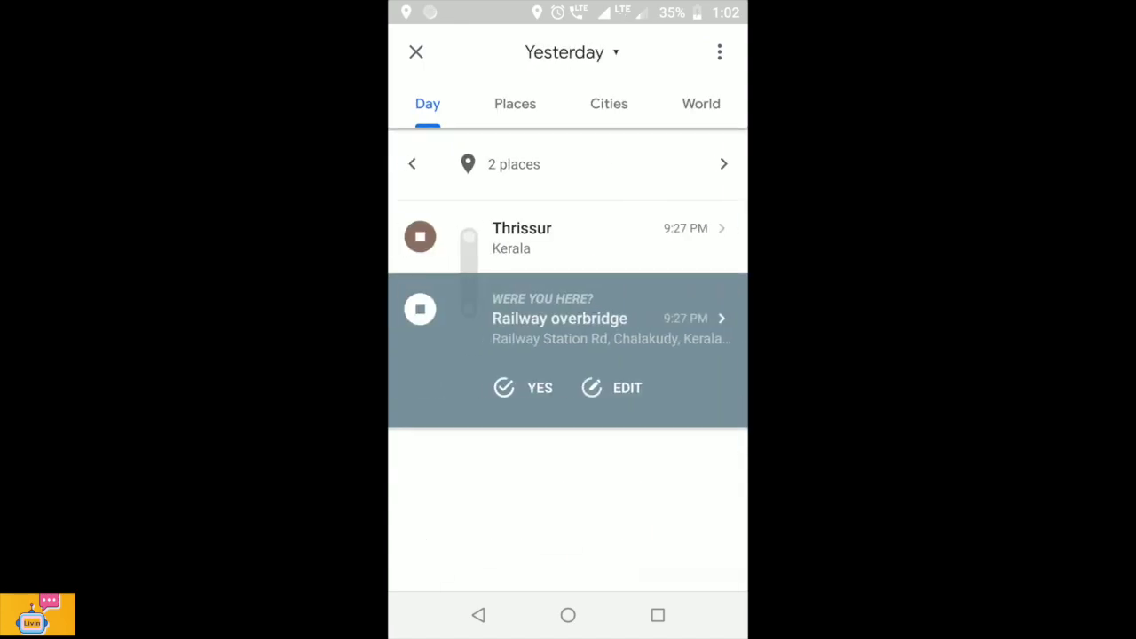
- Review the 184 places, 44 cities and 3 countries visited, then return to Day view
{"action": "left_click", "coordinate": [701, 103]}
{"action": "left_click", "coordinate": [515, 103]}
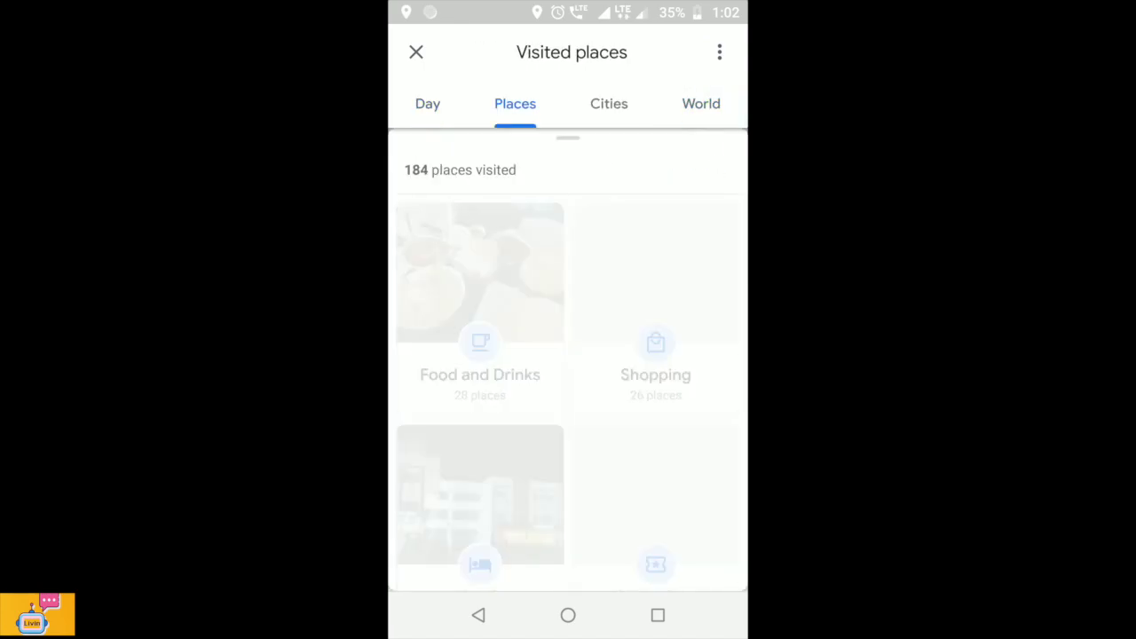
{"action": "left_click", "coordinate": [608, 103]}
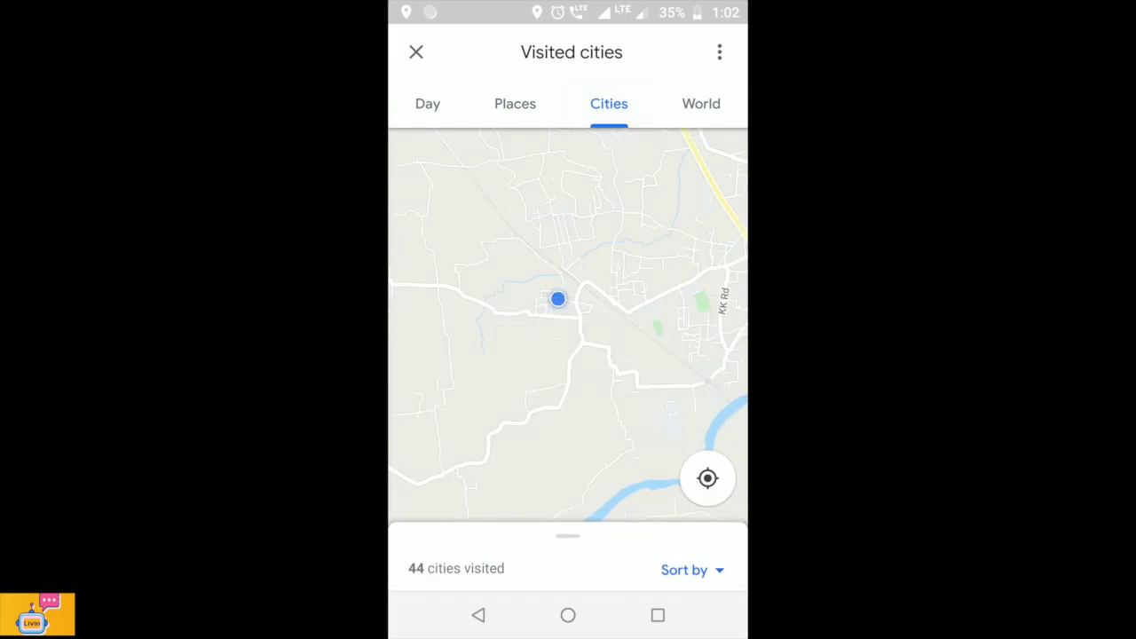
{"action": "left_click", "coordinate": [515, 103]}
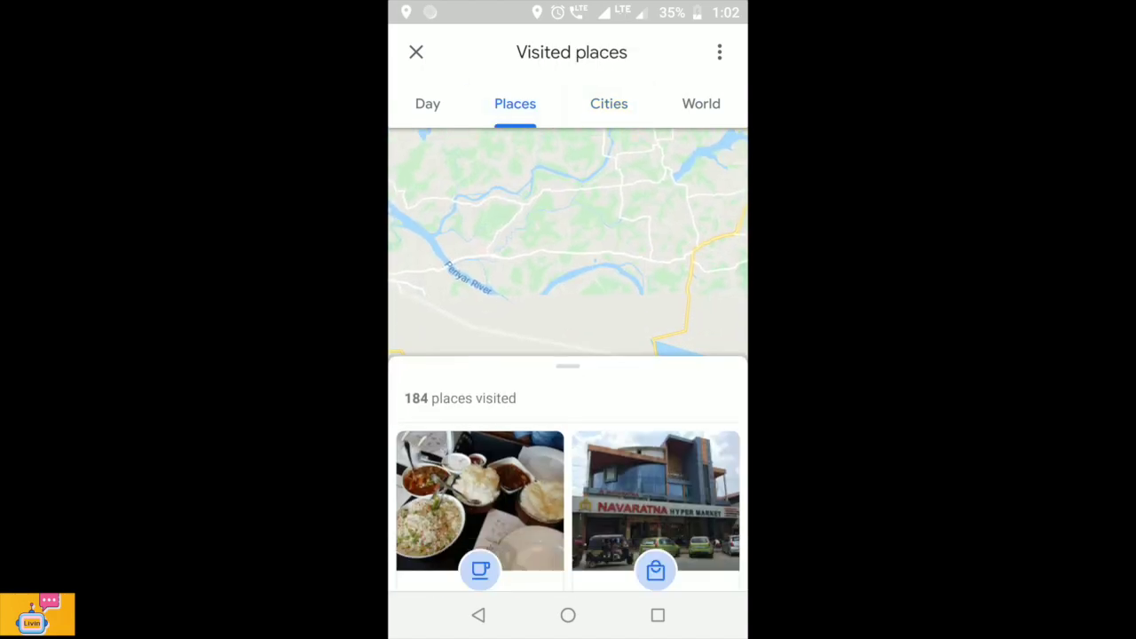
{"action": "left_click_drag", "start_coordinate": [568, 400], "coordinate": [567, 168]}
{"action": "left_click", "coordinate": [609, 103]}
{"action": "scroll", "coordinate": [568, 355], "scroll_direction": "down", "scroll_amount": 3}
{"action": "scroll", "coordinate": [567, 355], "scroll_direction": "down", "scroll_amount": 10}
{"action": "left_click", "coordinate": [701, 103]}
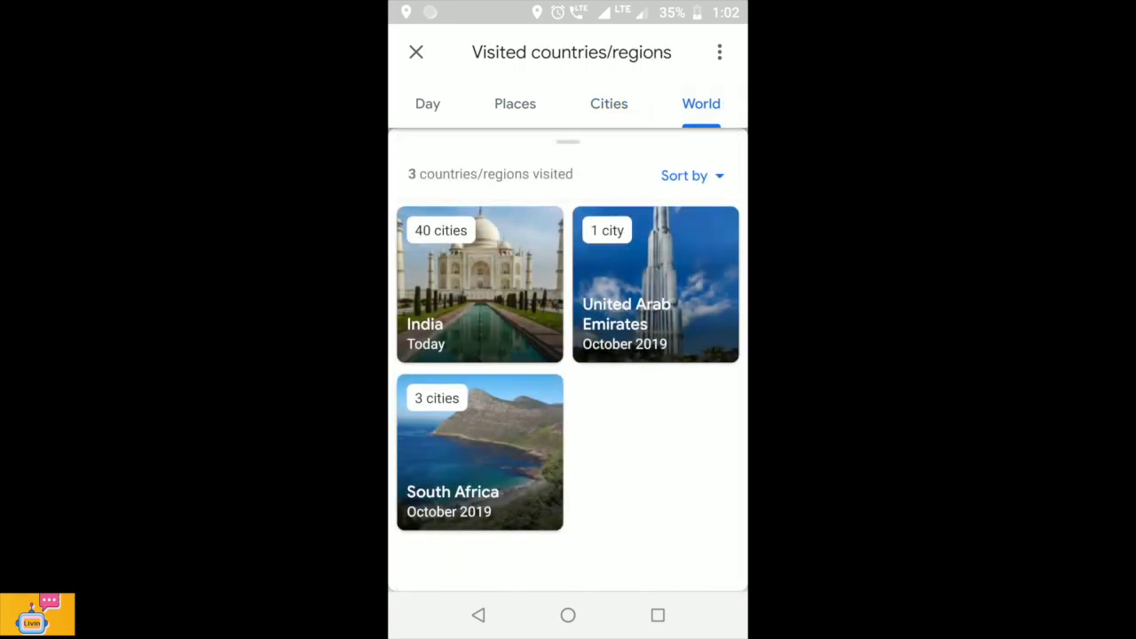
{"action": "left_click", "coordinate": [427, 103]}
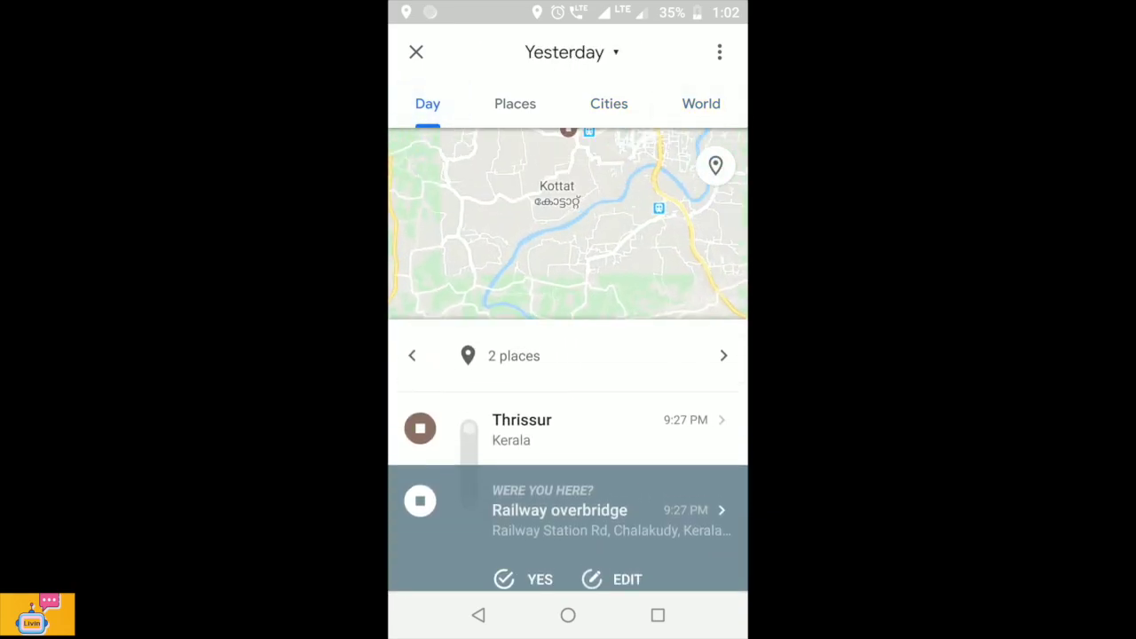
- Refresh yesterday's timeline and remove the Railway overbridge stop, leaving one place
{"action": "left_click_drag", "start_coordinate": [568, 372], "coordinate": [568, 187]}
{"action": "left_click", "coordinate": [719, 51]}
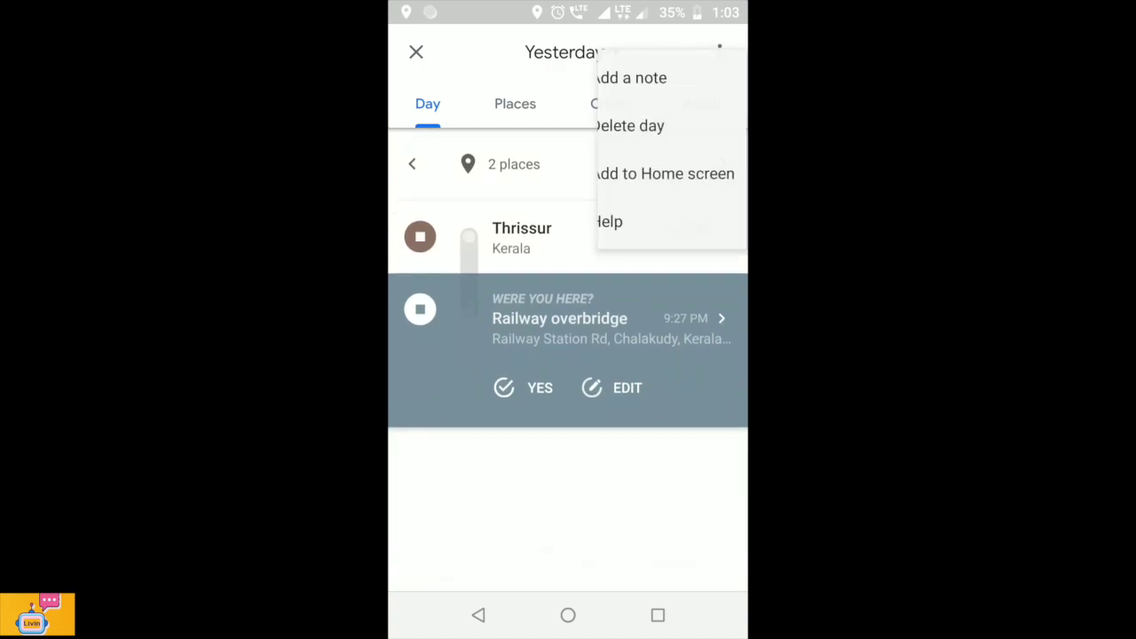
{"action": "left_click", "coordinate": [594, 100]}
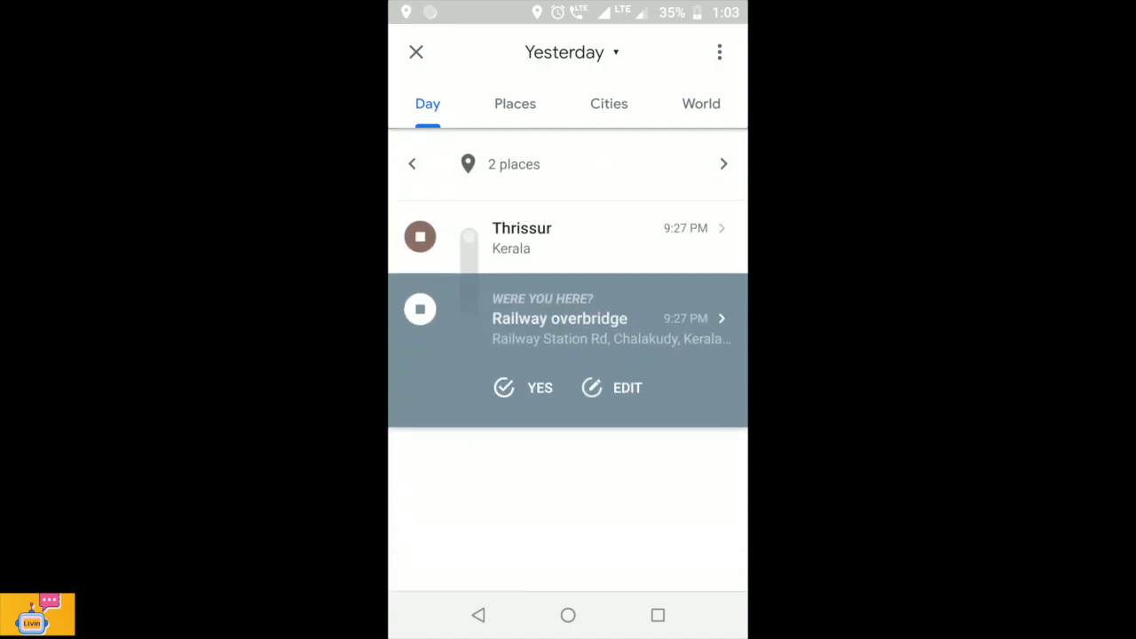
{"action": "left_click", "coordinate": [723, 53]}
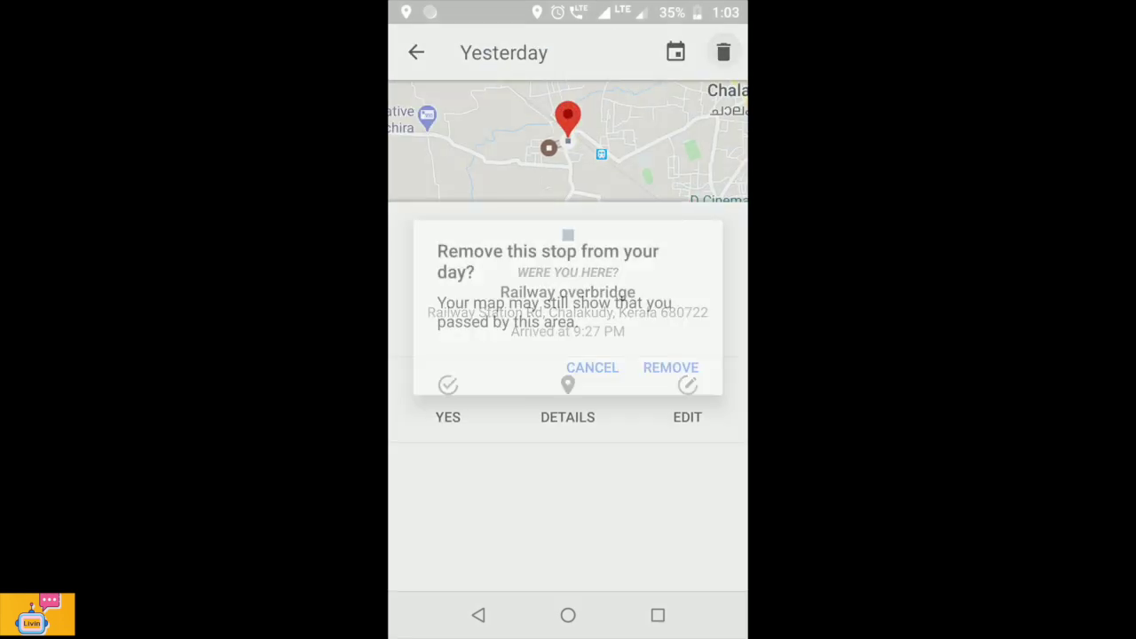
{"action": "left_click", "coordinate": [671, 367]}
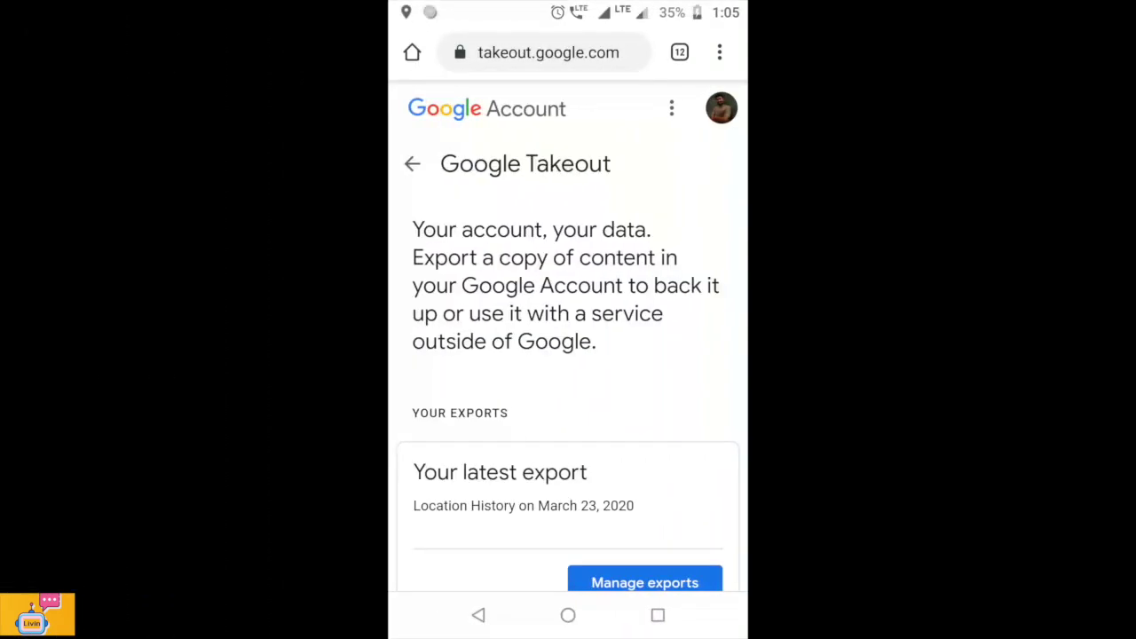
- Reload the Google Takeout page and scroll to the Select data to include list
{"action": "scroll", "coordinate": [568, 355], "scroll_direction": "down", "scroll_amount": 5}
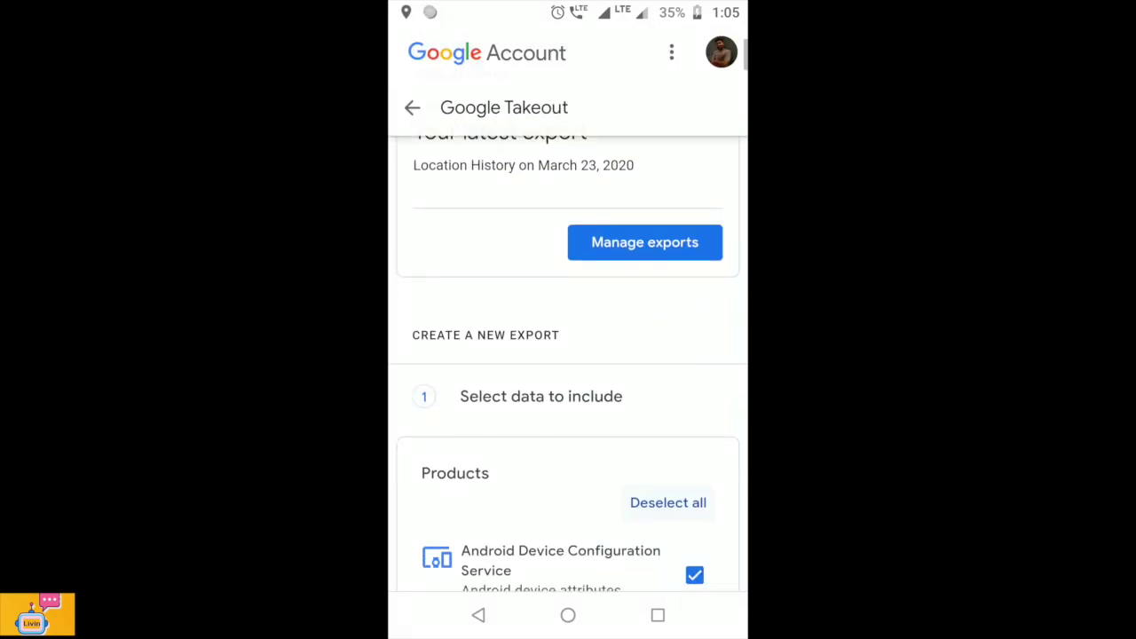
{"action": "scroll", "coordinate": [568, 400], "scroll_direction": "down", "scroll_amount": 10}
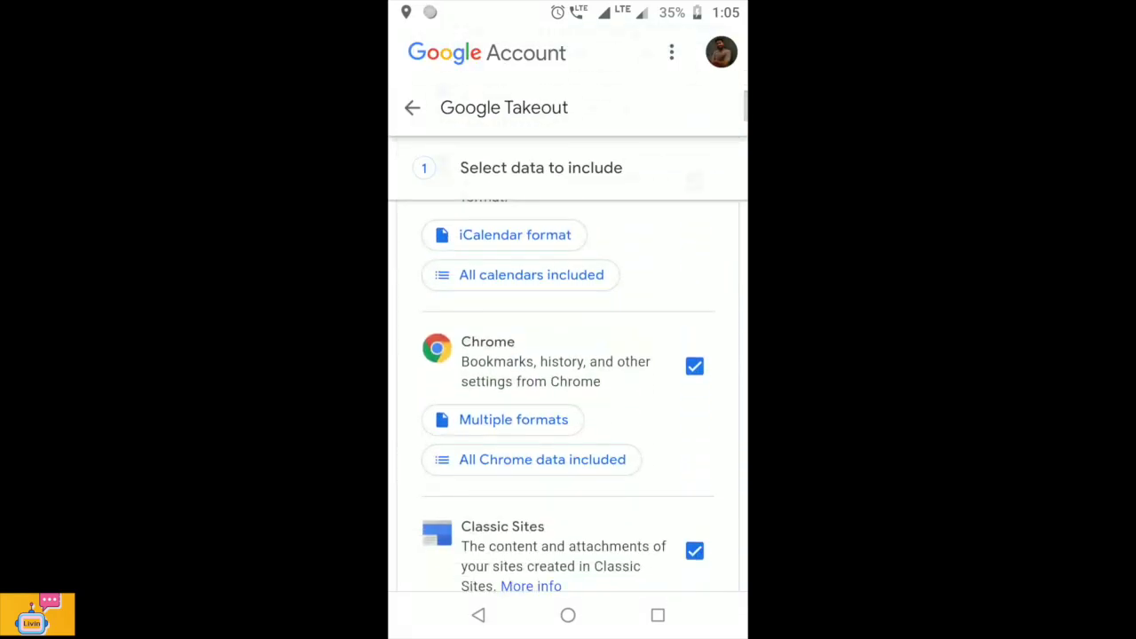
{"action": "scroll", "coordinate": [568, 399], "scroll_direction": "down", "scroll_amount": 5}
{"action": "scroll", "coordinate": [568, 399], "scroll_direction": "down", "scroll_amount": 5}
{"action": "scroll", "coordinate": [568, 355], "scroll_direction": "up", "scroll_amount": 20}
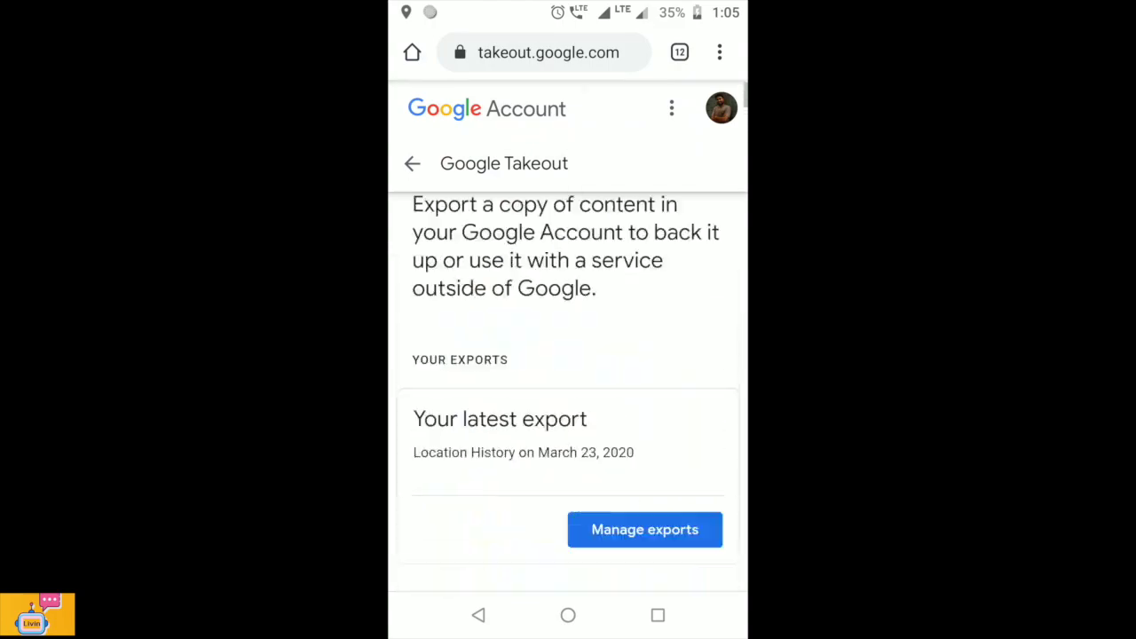
{"action": "left_click", "coordinate": [548, 53]}
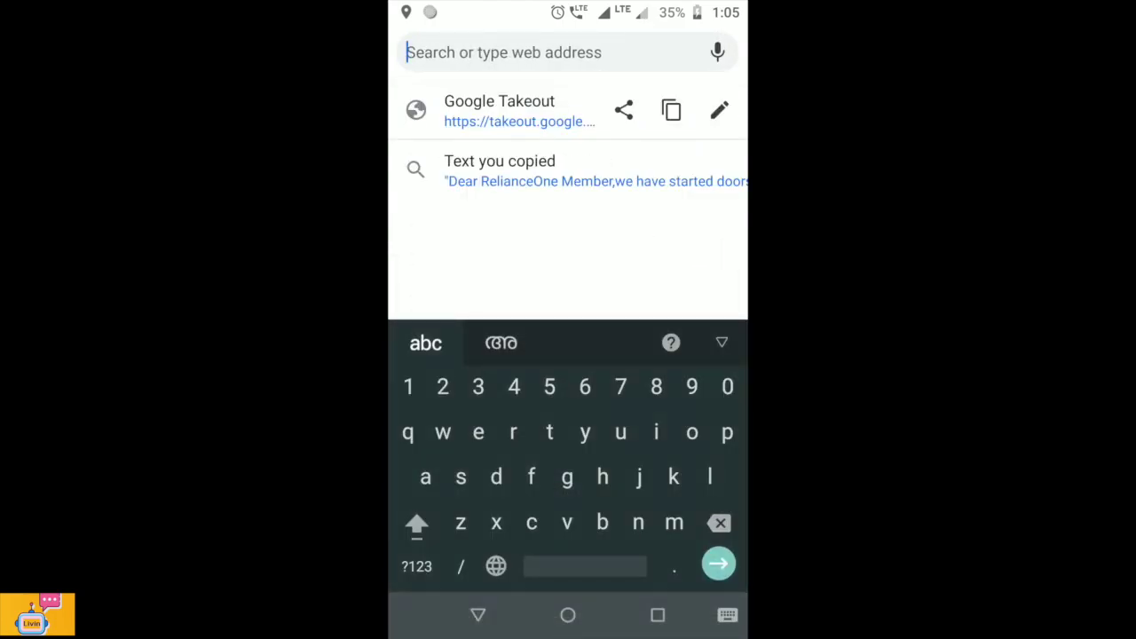
{"action": "left_click", "coordinate": [719, 109]}
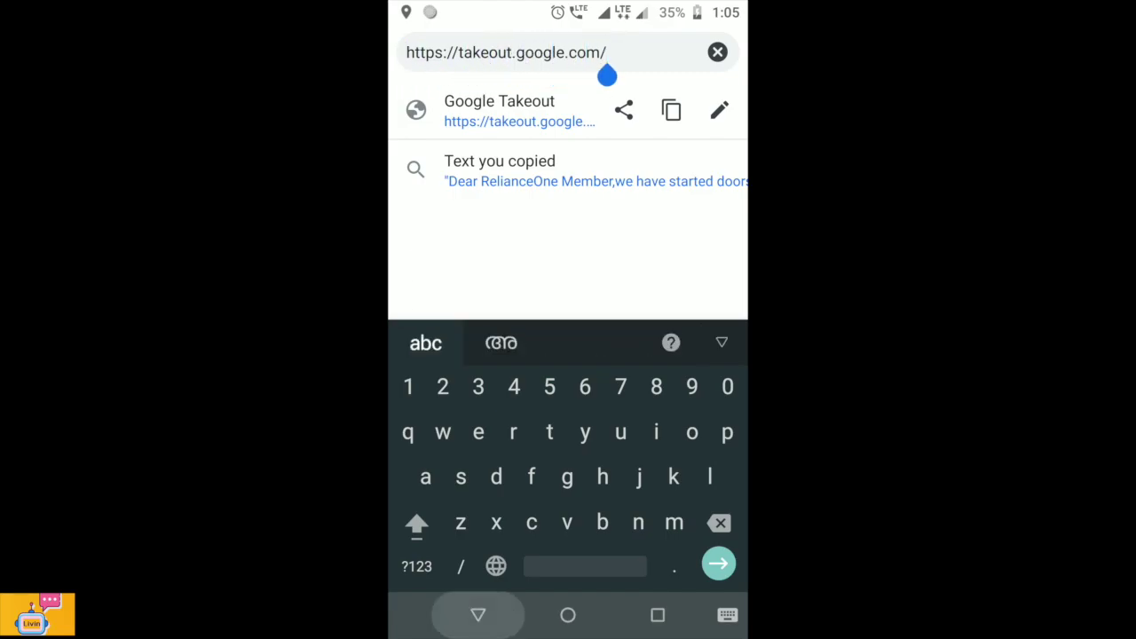
{"action": "key", "text": "Return"}
{"action": "scroll", "coordinate": [568, 355], "scroll_direction": "down", "scroll_amount": 3}
{"action": "scroll", "coordinate": [567, 355], "scroll_direction": "down", "scroll_amount": 5}
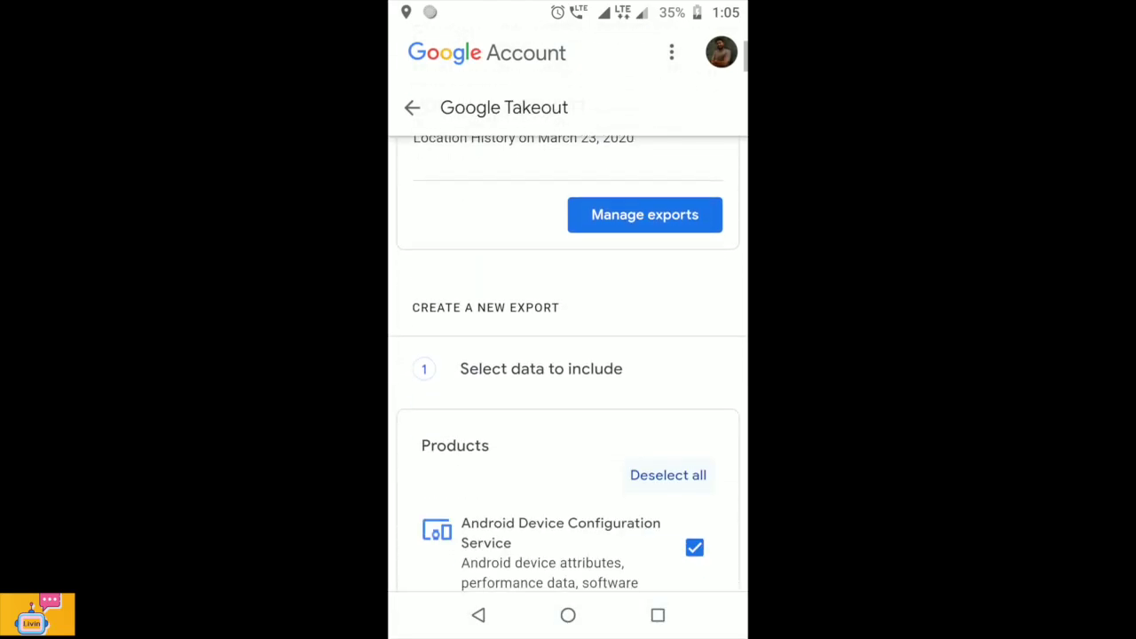
- Deselect all Takeout products, then tick only Location History
{"action": "left_click", "coordinate": [667, 233]}
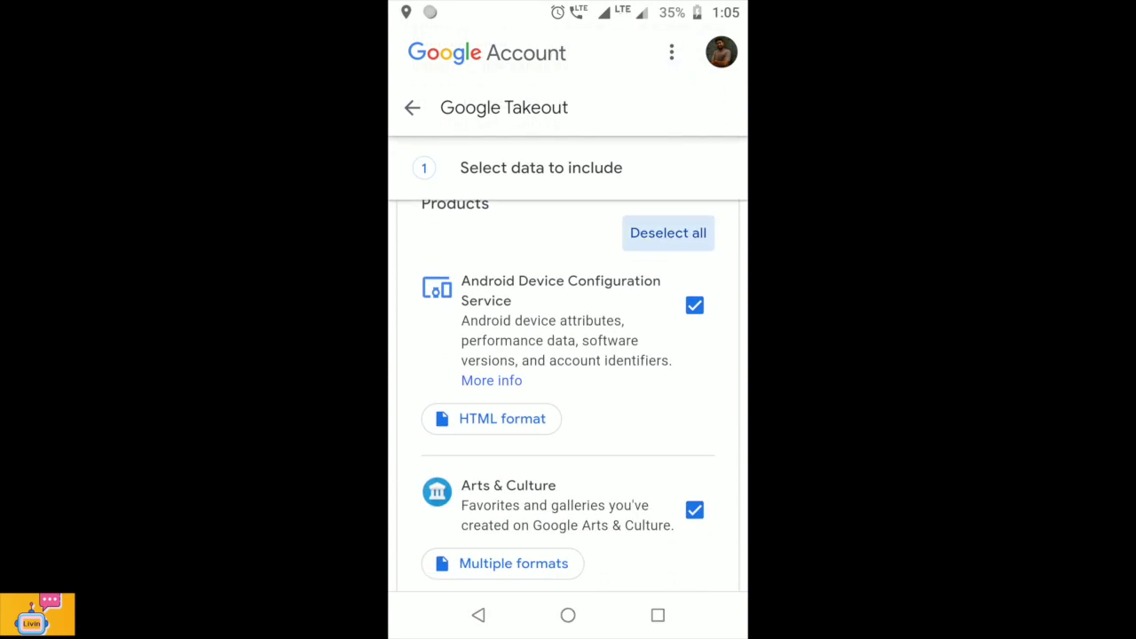
{"action": "scroll", "coordinate": [567, 399], "scroll_direction": "down", "scroll_amount": 2}
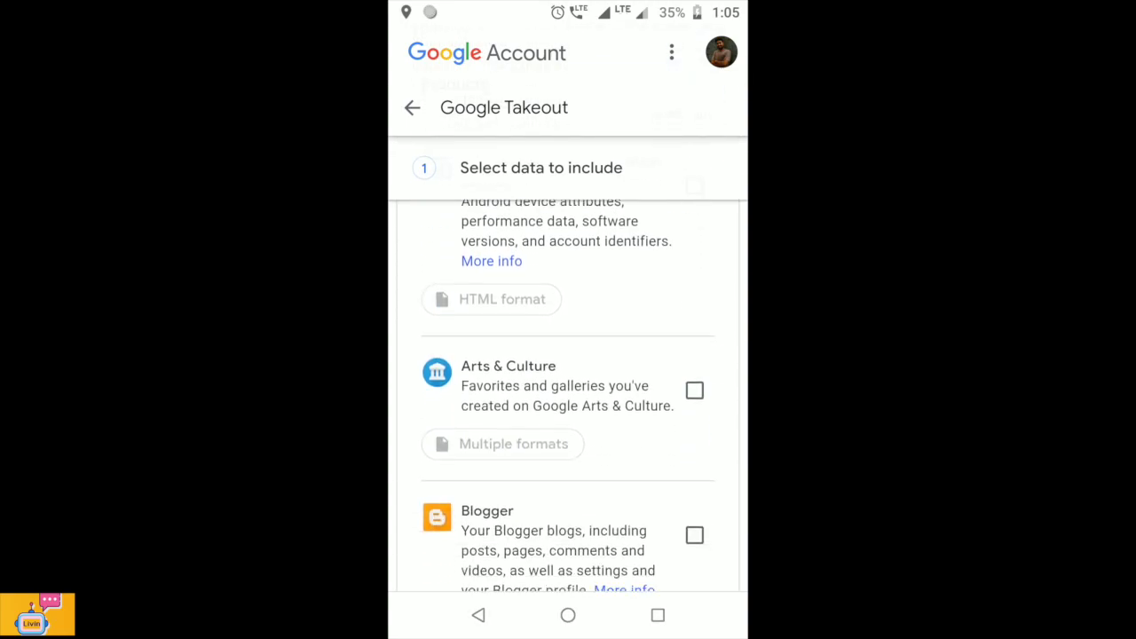
{"action": "scroll", "coordinate": [568, 400], "scroll_direction": "up", "scroll_amount": 1}
{"action": "scroll", "coordinate": [568, 399], "scroll_direction": "down", "scroll_amount": 6}
{"action": "scroll", "coordinate": [568, 400], "scroll_direction": "up", "scroll_amount": 5}
{"action": "scroll", "coordinate": [568, 399], "scroll_direction": "down", "scroll_amount": 3}
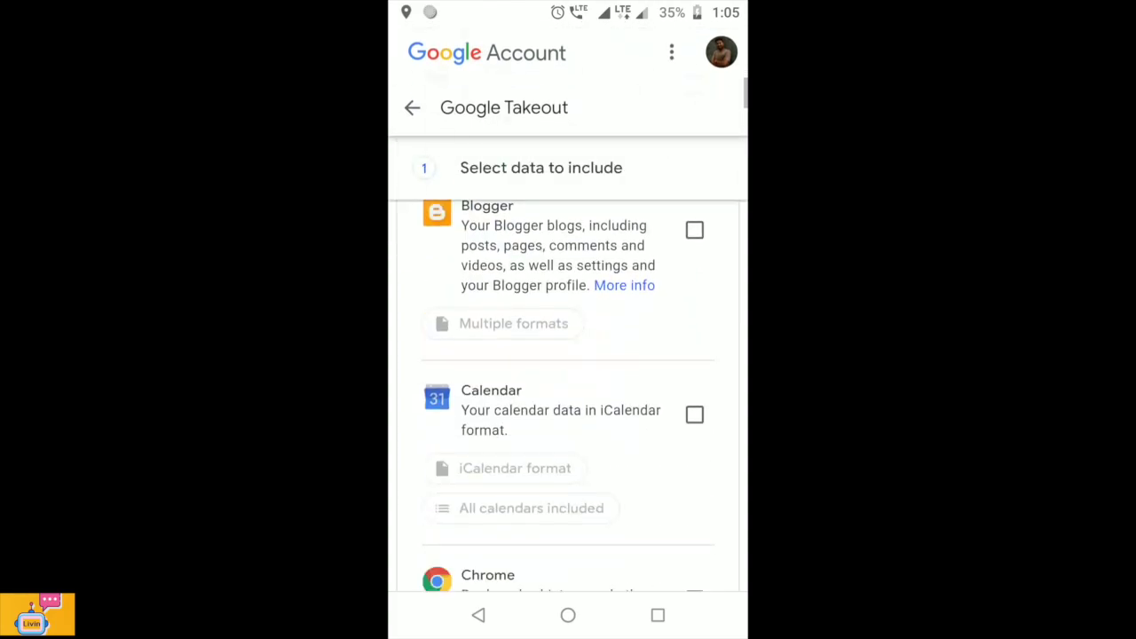
{"action": "scroll", "coordinate": [567, 399], "scroll_direction": "down", "scroll_amount": 5}
{"action": "scroll", "coordinate": [567, 399], "scroll_direction": "down", "scroll_amount": 6}
{"action": "scroll", "coordinate": [568, 399], "scroll_direction": "down", "scroll_amount": 3}
{"action": "scroll", "coordinate": [568, 399], "scroll_direction": "down", "scroll_amount": 5}
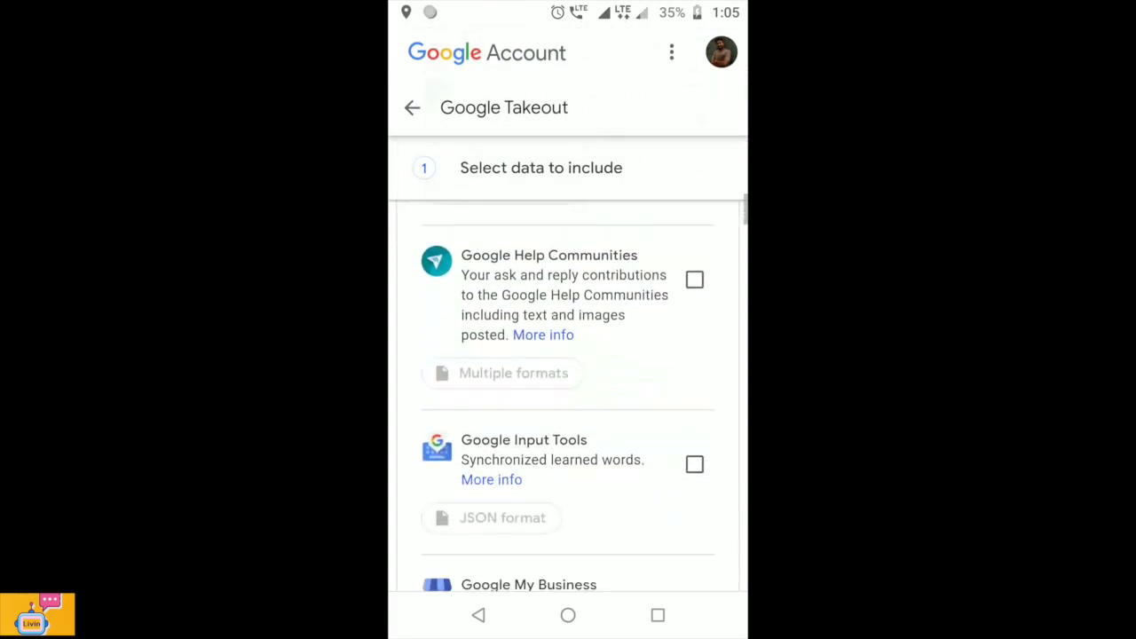
{"action": "scroll", "coordinate": [568, 399], "scroll_direction": "down", "scroll_amount": 5}
{"action": "scroll", "coordinate": [568, 400], "scroll_direction": "down", "scroll_amount": 1}
{"action": "scroll", "coordinate": [568, 399], "scroll_direction": "down", "scroll_amount": 10}
{"action": "scroll", "coordinate": [568, 399], "scroll_direction": "down", "scroll_amount": 2}
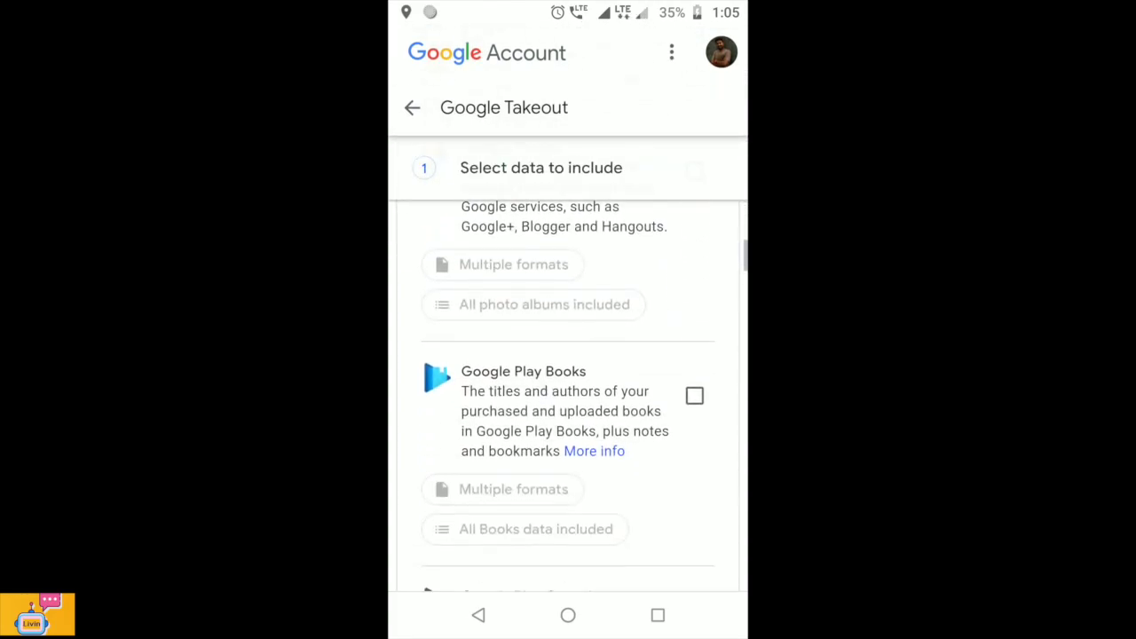
{"action": "scroll", "coordinate": [567, 399], "scroll_direction": "up", "scroll_amount": 5}
{"action": "scroll", "coordinate": [568, 399], "scroll_direction": "up", "scroll_amount": 1}
{"action": "scroll", "coordinate": [568, 399], "scroll_direction": "up", "scroll_amount": 4}
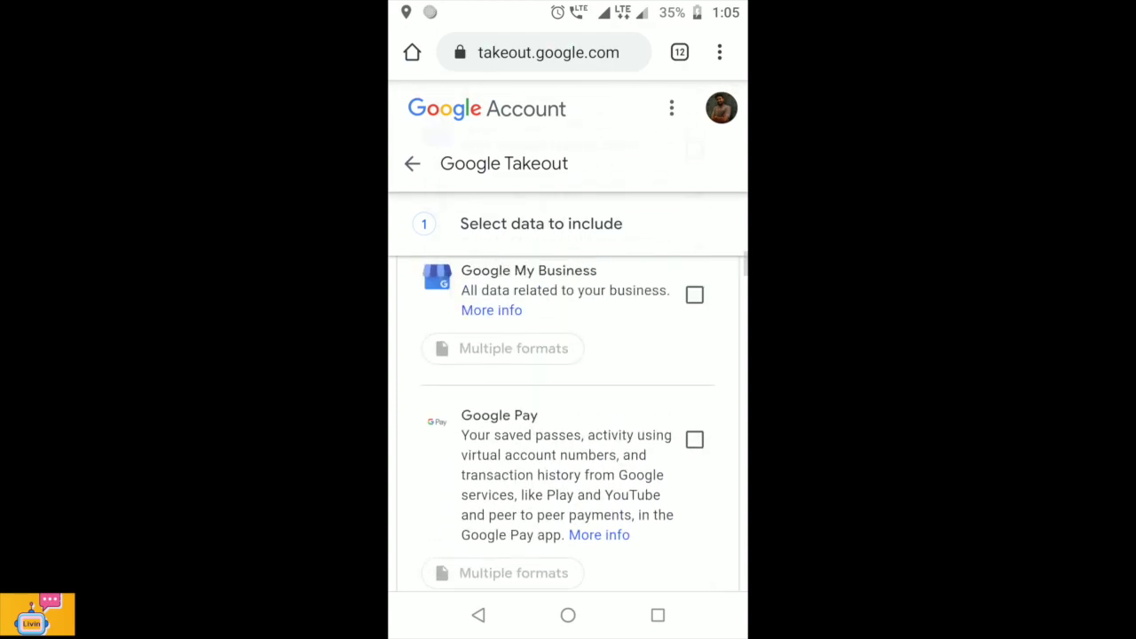
{"action": "scroll", "coordinate": [568, 400], "scroll_direction": "down", "scroll_amount": 5}
{"action": "scroll", "coordinate": [568, 399], "scroll_direction": "down", "scroll_amount": 5}
{"action": "scroll", "coordinate": [568, 399], "scroll_direction": "down", "scroll_amount": 5}
{"action": "scroll", "coordinate": [568, 399], "scroll_direction": "down", "scroll_amount": 3}
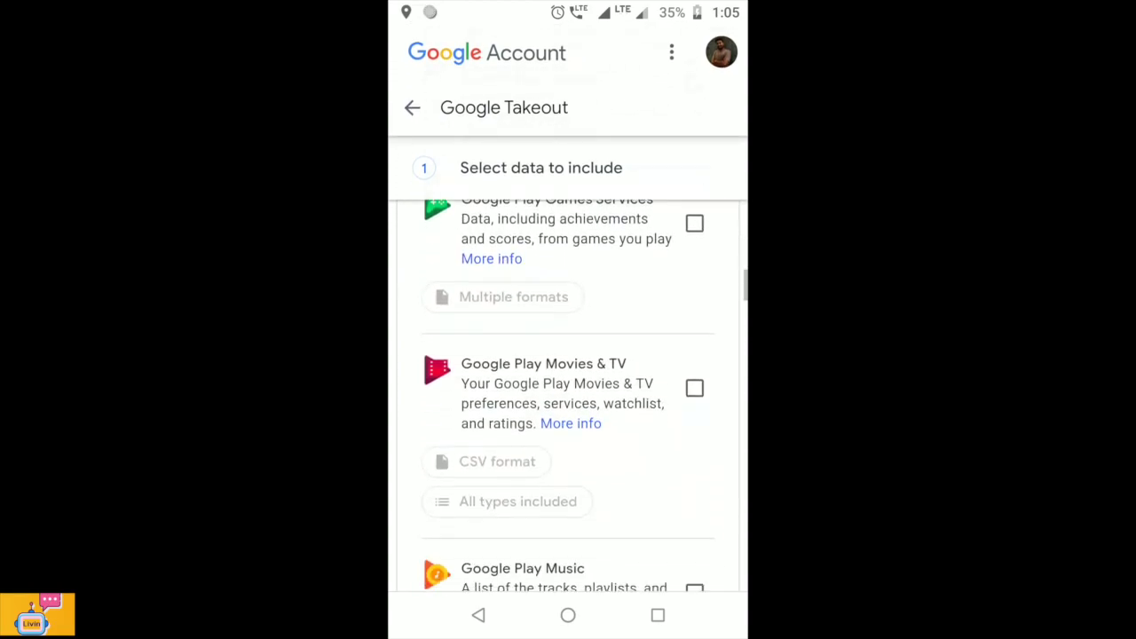
{"action": "scroll", "coordinate": [567, 399], "scroll_direction": "down", "scroll_amount": 5}
{"action": "scroll", "coordinate": [568, 399], "scroll_direction": "down", "scroll_amount": 5}
{"action": "scroll", "coordinate": [568, 400], "scroll_direction": "down", "scroll_amount": 4}
{"action": "scroll", "coordinate": [568, 399], "scroll_direction": "down", "scroll_amount": 3}
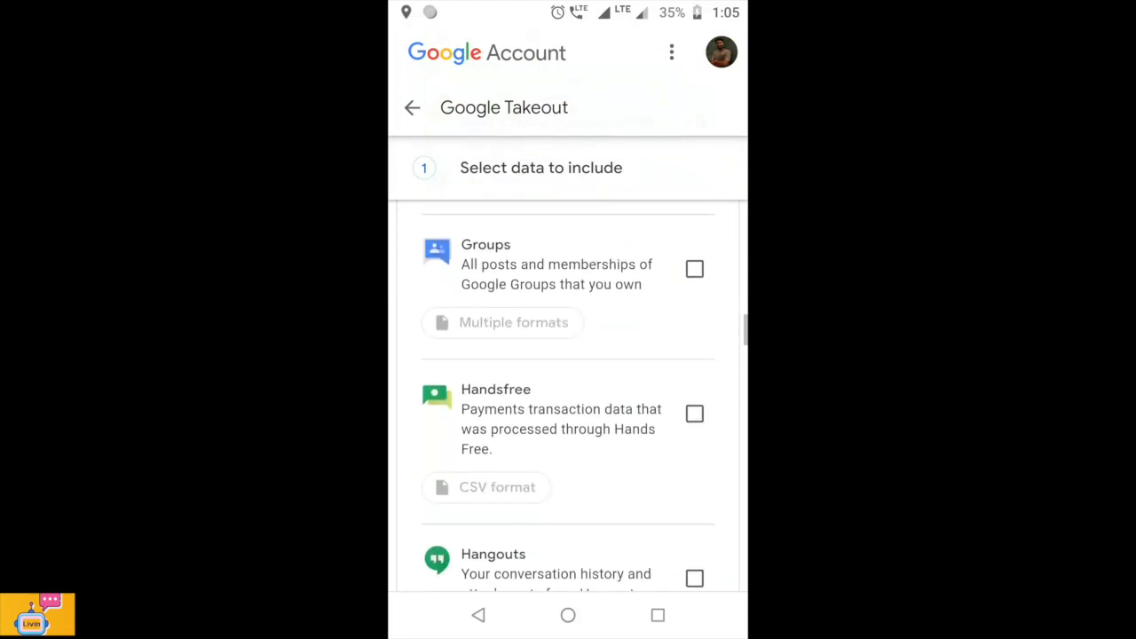
{"action": "scroll", "coordinate": [568, 399], "scroll_direction": "down", "scroll_amount": 5}
{"action": "scroll", "coordinate": [568, 400], "scroll_direction": "down", "scroll_amount": 4}
{"action": "scroll", "coordinate": [568, 399], "scroll_direction": "down", "scroll_amount": 4}
{"action": "scroll", "coordinate": [568, 399], "scroll_direction": "down", "scroll_amount": 4}
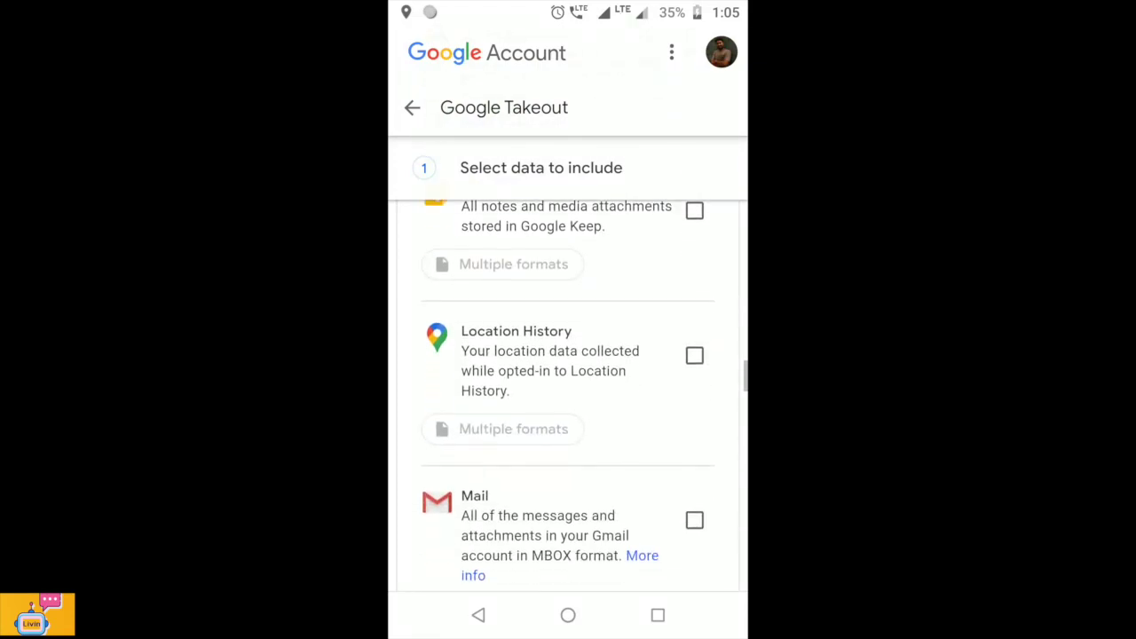
{"action": "scroll", "coordinate": [568, 380], "scroll_direction": "down", "scroll_amount": 1}
{"action": "left_click", "coordinate": [694, 318]}
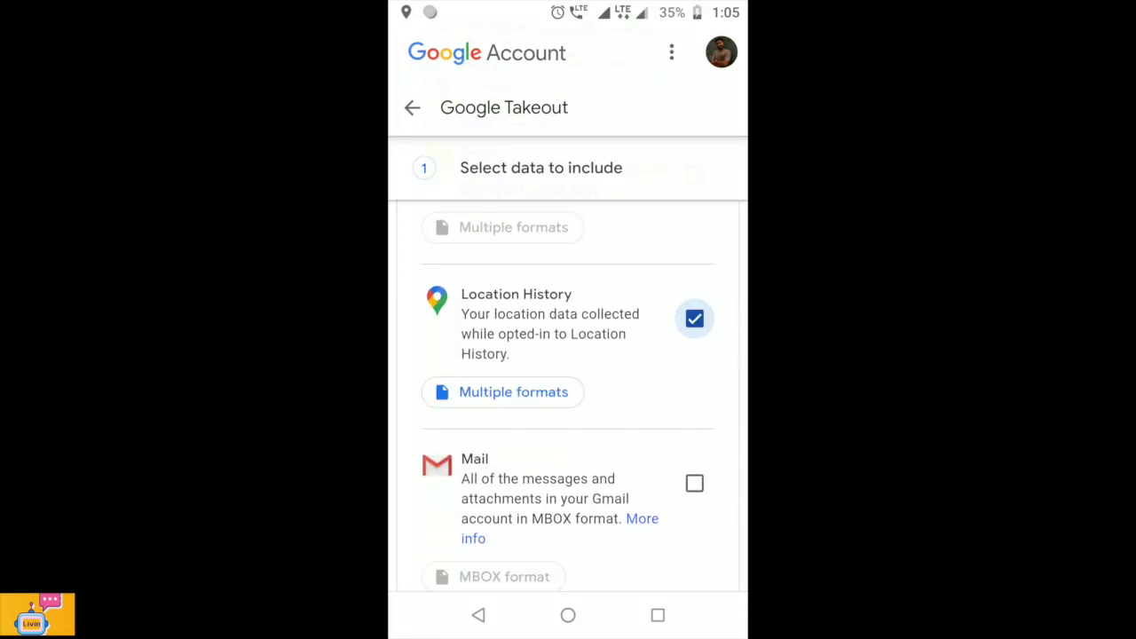
- Advance the export to step 2 for file type, frequency and destination
{"action": "scroll", "coordinate": [568, 399], "scroll_direction": "down", "scroll_amount": 5}
{"action": "scroll", "coordinate": [568, 399], "scroll_direction": "down", "scroll_amount": 4}
{"action": "scroll", "coordinate": [568, 399], "scroll_direction": "down", "scroll_amount": 5}
{"action": "scroll", "coordinate": [568, 399], "scroll_direction": "down", "scroll_amount": 5}
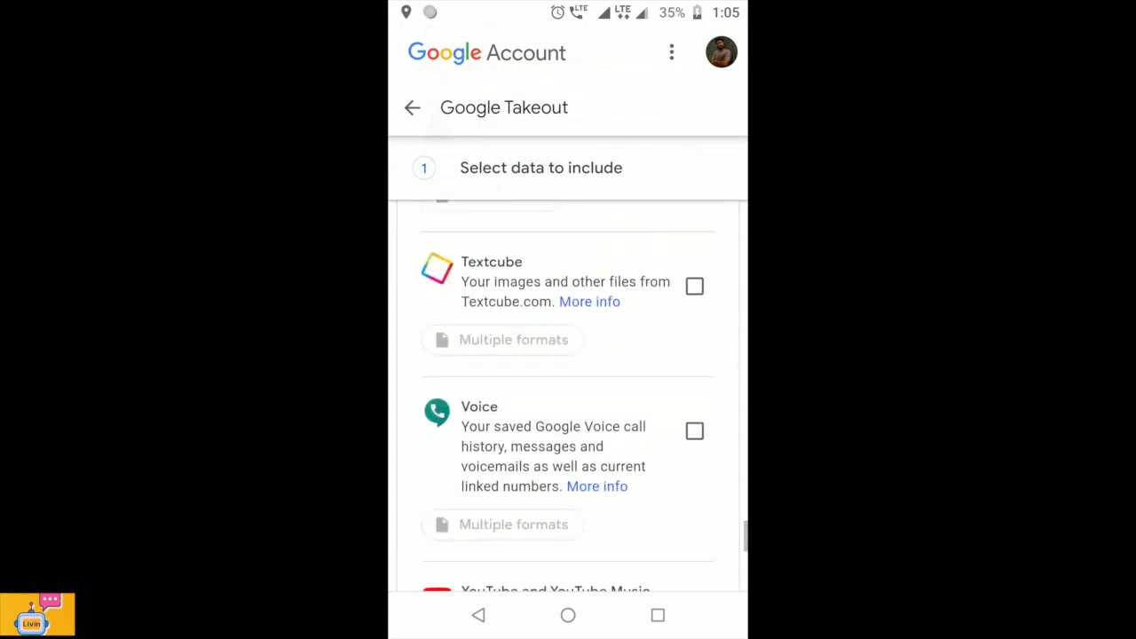
{"action": "scroll", "coordinate": [568, 399], "scroll_direction": "down", "scroll_amount": 3}
{"action": "scroll", "coordinate": [568, 400], "scroll_direction": "down", "scroll_amount": 5}
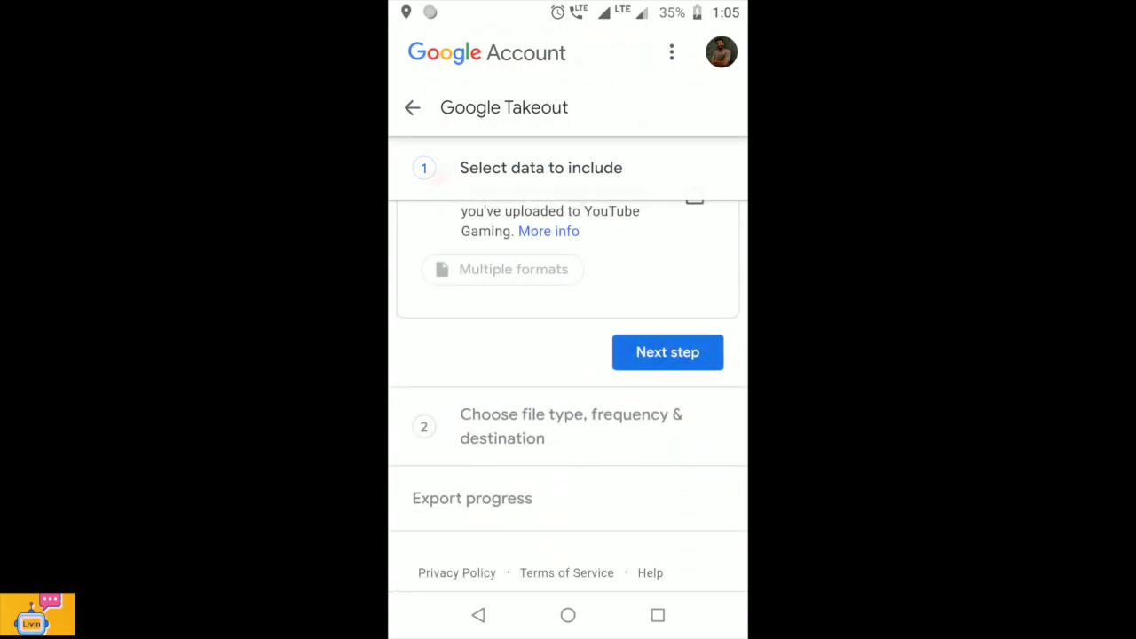
{"action": "left_click", "coordinate": [667, 352]}
- Keep the Takeout export frequency set to Export once
{"action": "scroll", "coordinate": [568, 400], "scroll_direction": "down", "scroll_amount": 3}
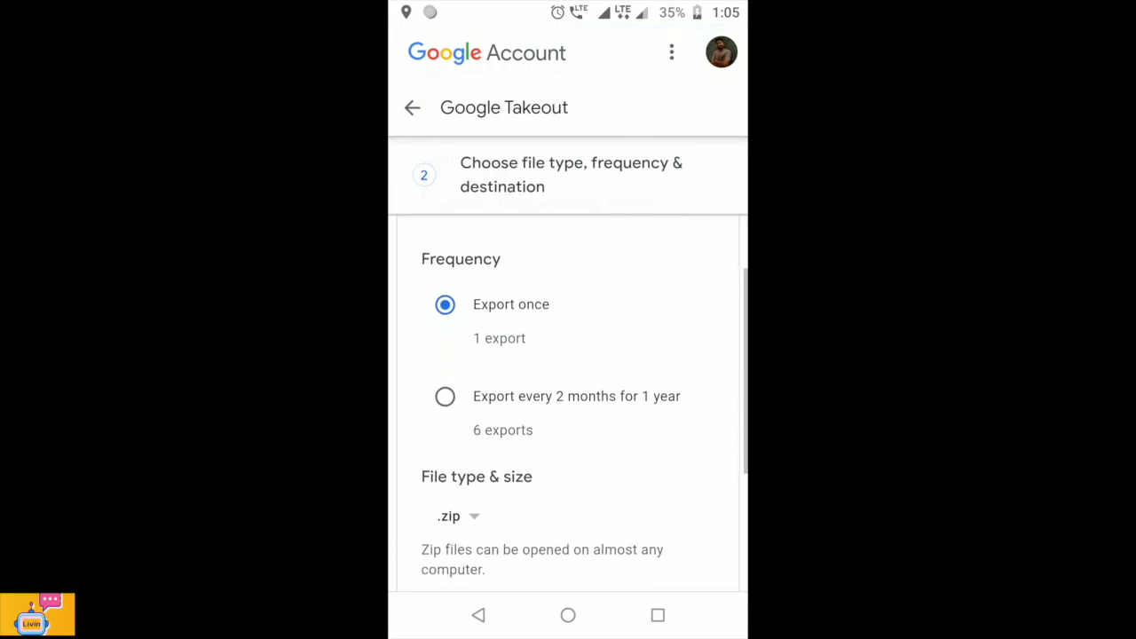
{"action": "scroll", "coordinate": [568, 400], "scroll_direction": "down", "scroll_amount": 2}
{"action": "scroll", "coordinate": [568, 399], "scroll_direction": "down", "scroll_amount": 2}
{"action": "scroll", "coordinate": [568, 400], "scroll_direction": "down", "scroll_amount": 2}
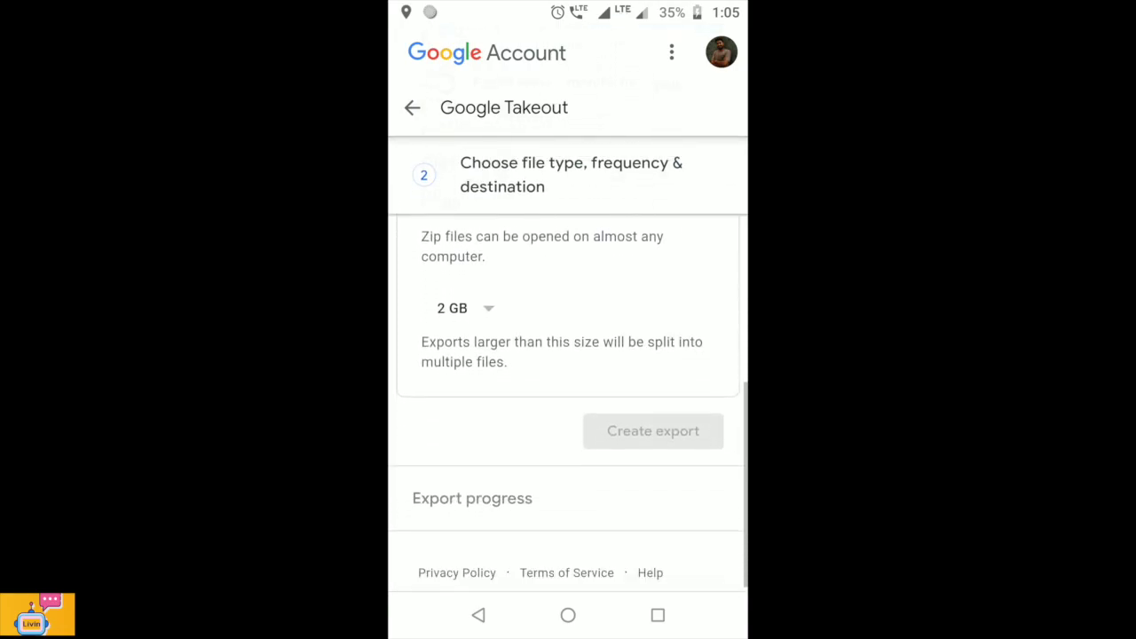
{"action": "scroll", "coordinate": [568, 399], "scroll_direction": "up", "scroll_amount": 2}
{"action": "scroll", "coordinate": [568, 399], "scroll_direction": "up", "scroll_amount": 3}
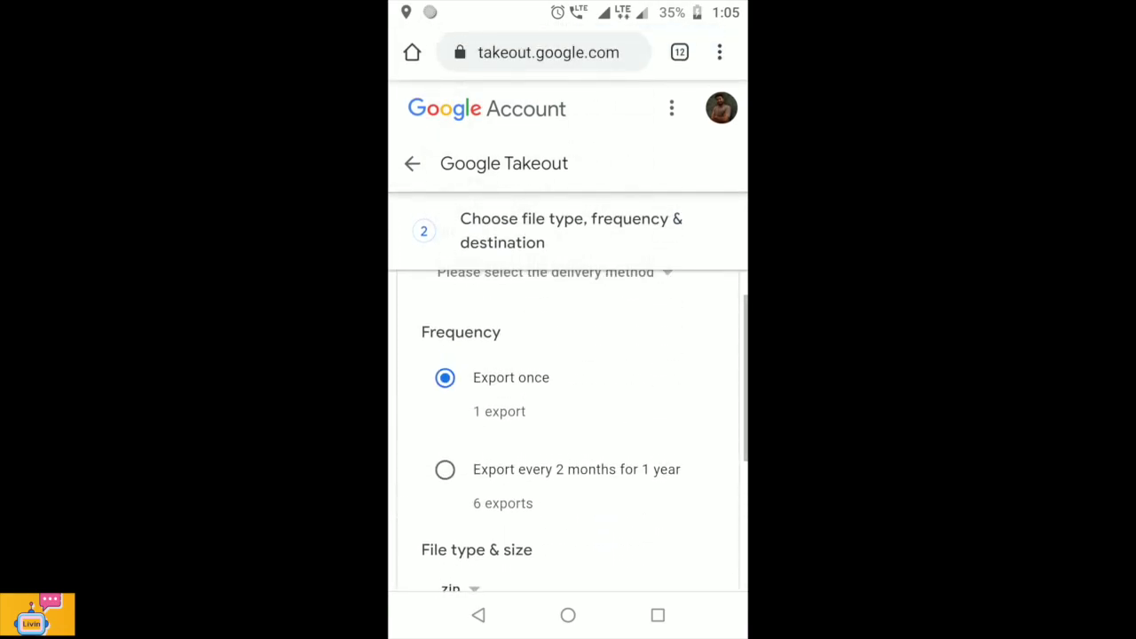
{"action": "left_click", "coordinate": [445, 377]}
- Set the delivery method to 'Send download link via email'
{"action": "scroll", "coordinate": [568, 399], "scroll_direction": "up", "scroll_amount": 1}
{"action": "scroll", "coordinate": [568, 399], "scroll_direction": "up", "scroll_amount": 2}
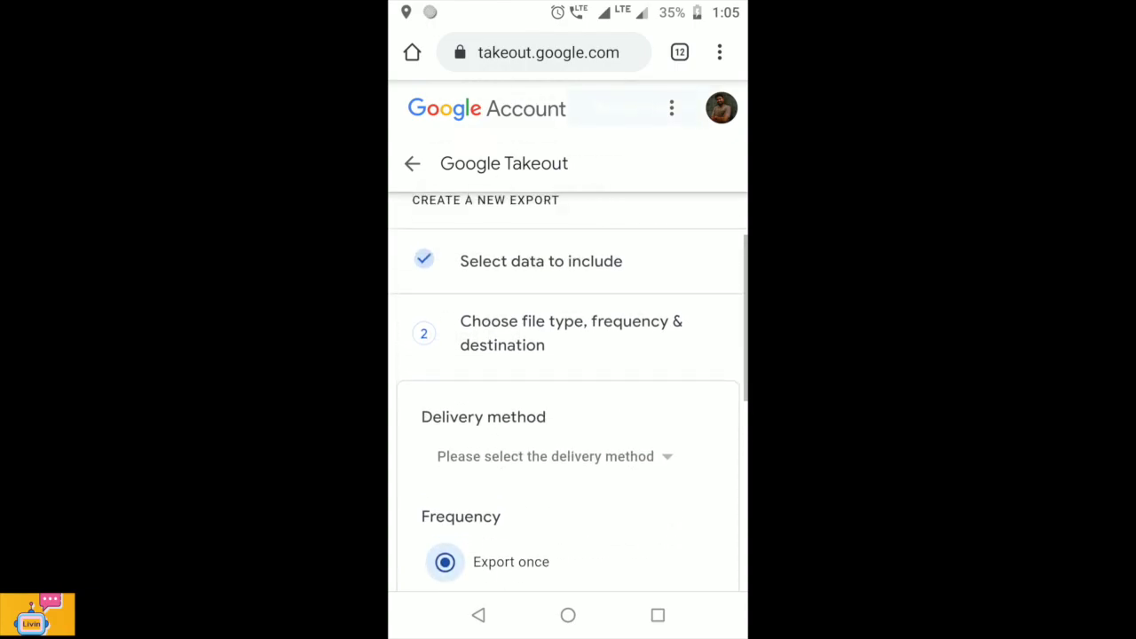
{"action": "left_click", "coordinate": [550, 456]}
{"action": "left_click", "coordinate": [530, 410]}
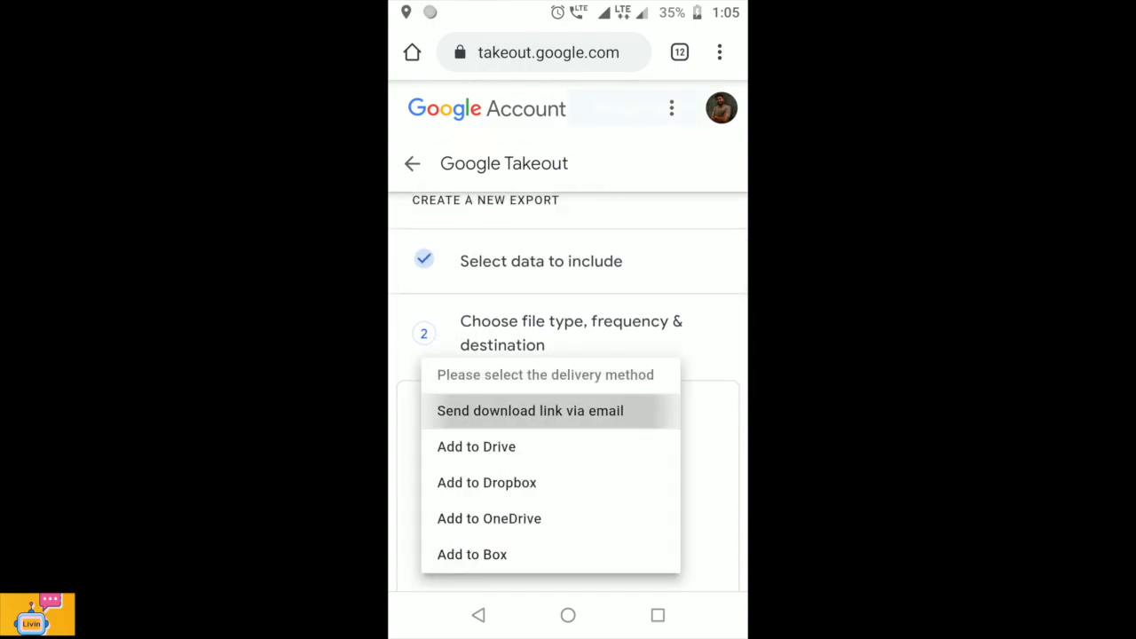
- Create the one-time Location History export
{"action": "scroll", "coordinate": [568, 399], "scroll_direction": "down", "scroll_amount": 2}
{"action": "scroll", "coordinate": [568, 399], "scroll_direction": "down", "scroll_amount": 2}
{"action": "scroll", "coordinate": [568, 400], "scroll_direction": "down", "scroll_amount": 3}
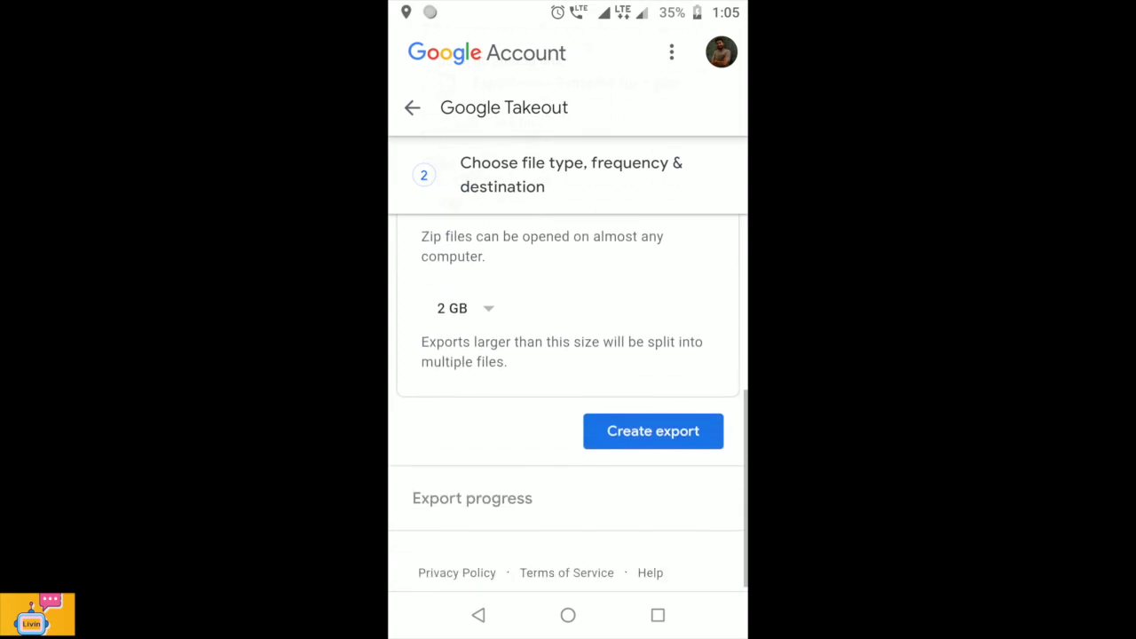
{"action": "left_click", "coordinate": [653, 430]}
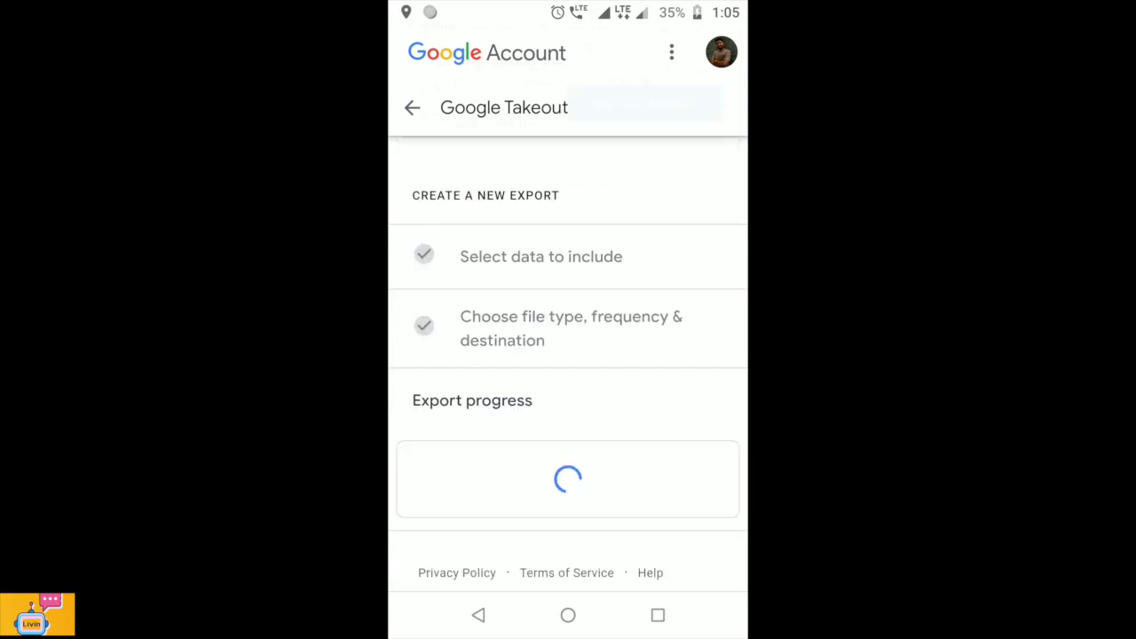
- Review the Export progress card, then view the 'Archive of Google data requested' notification
{"action": "scroll", "coordinate": [568, 355], "scroll_direction": "down", "scroll_amount": 3}
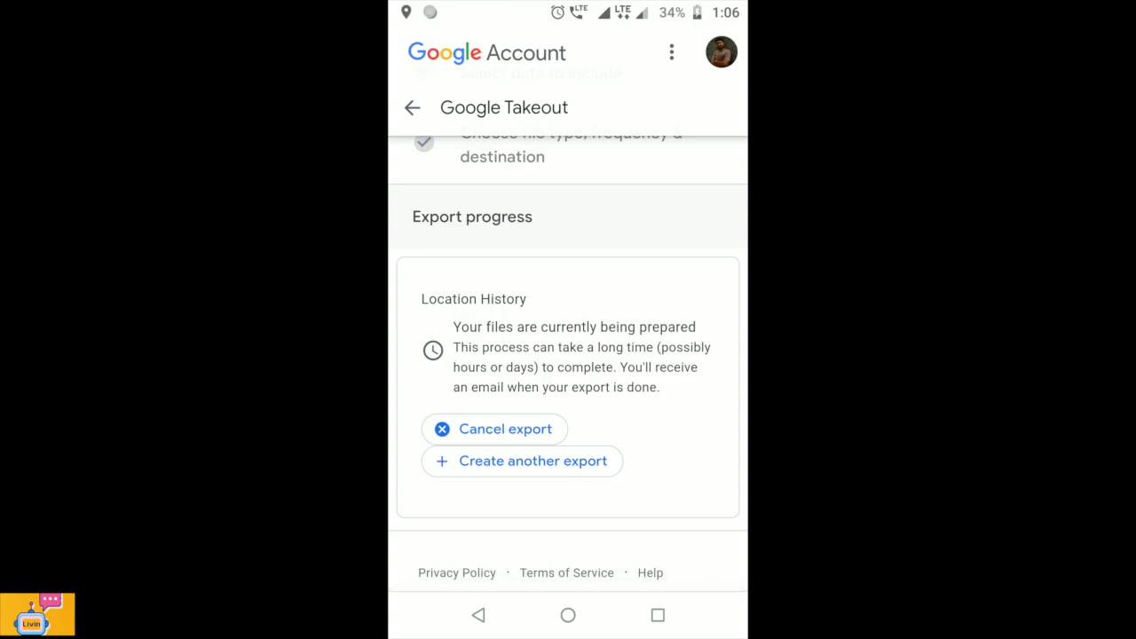
{"action": "scroll", "coordinate": [568, 355], "scroll_direction": "up", "scroll_amount": 5}
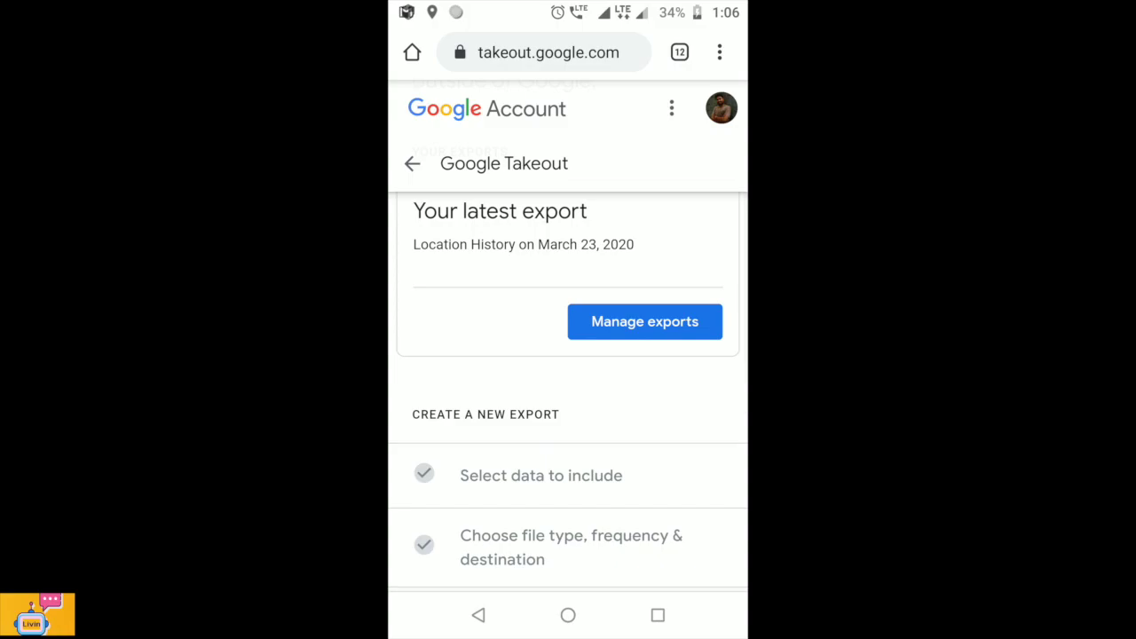
{"action": "scroll", "coordinate": [568, 355], "scroll_direction": "down", "scroll_amount": 3}
{"action": "left_click_drag", "start_coordinate": [567, 5], "coordinate": [568, 355]}
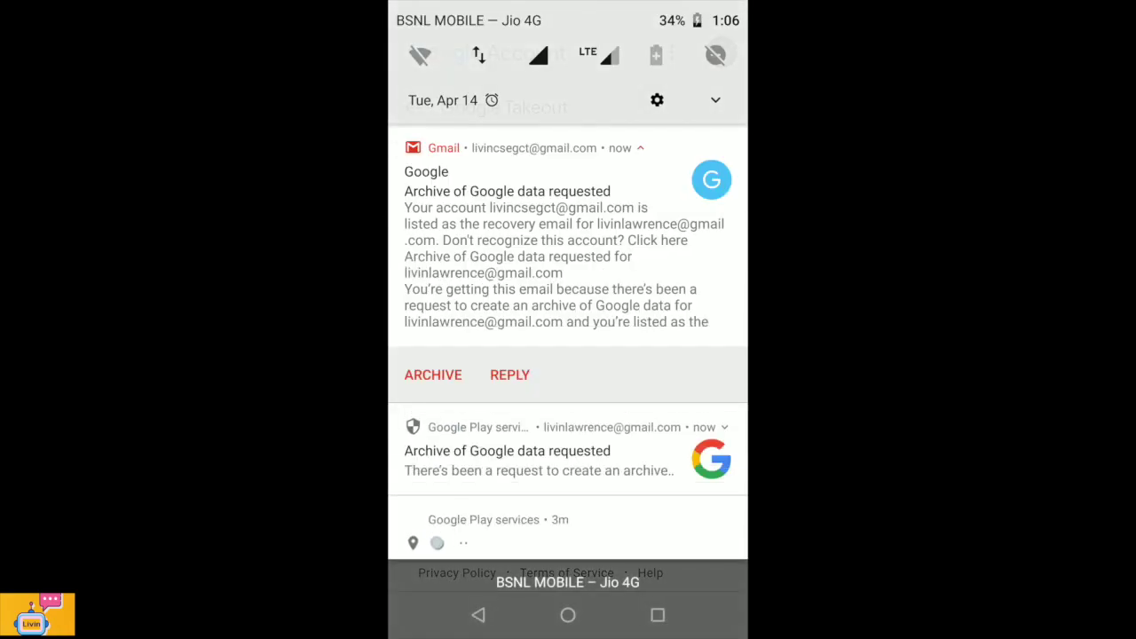